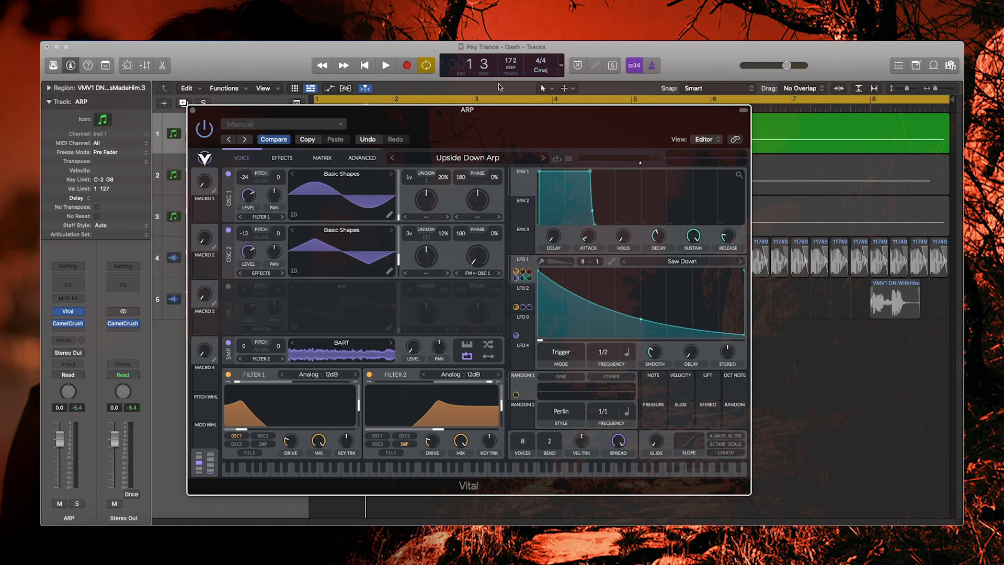
# - Move the Vital window up-left and bring up the Upside Down Arp modulation matrix via Effects
pyautogui.moveTo(328, 114); pyautogui.dragTo(286, 106)
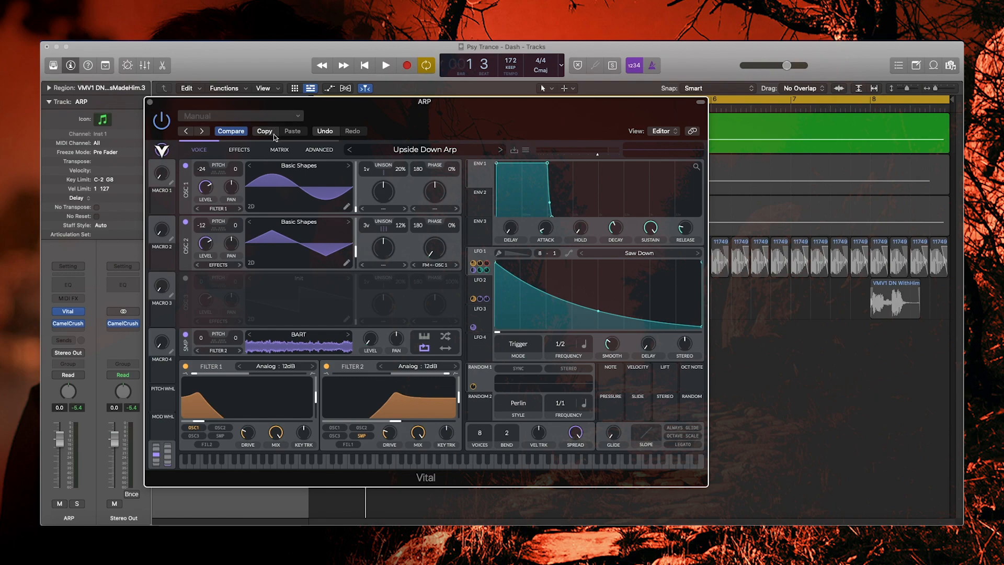
pyautogui.click(238, 148)
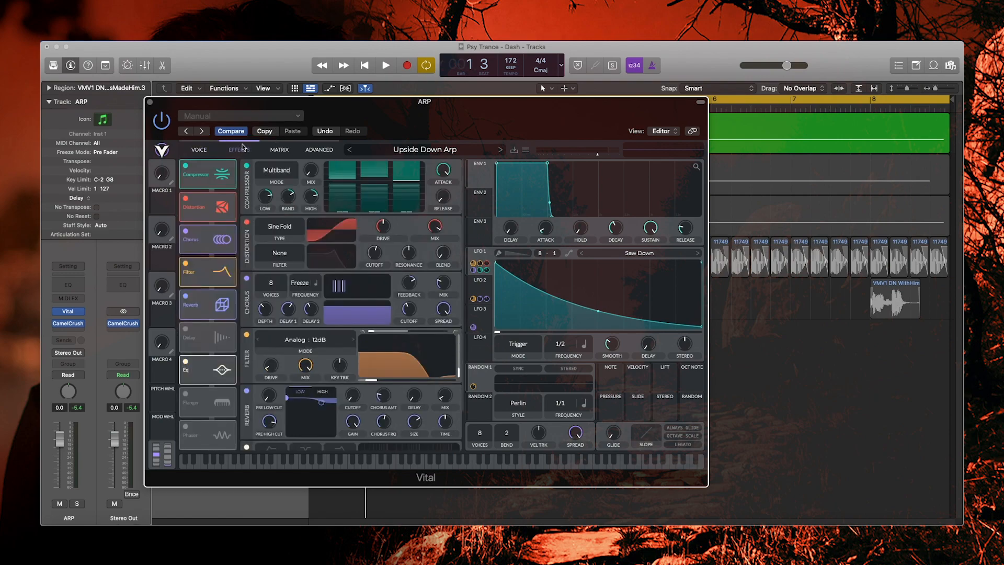
pyautogui.click(280, 150)
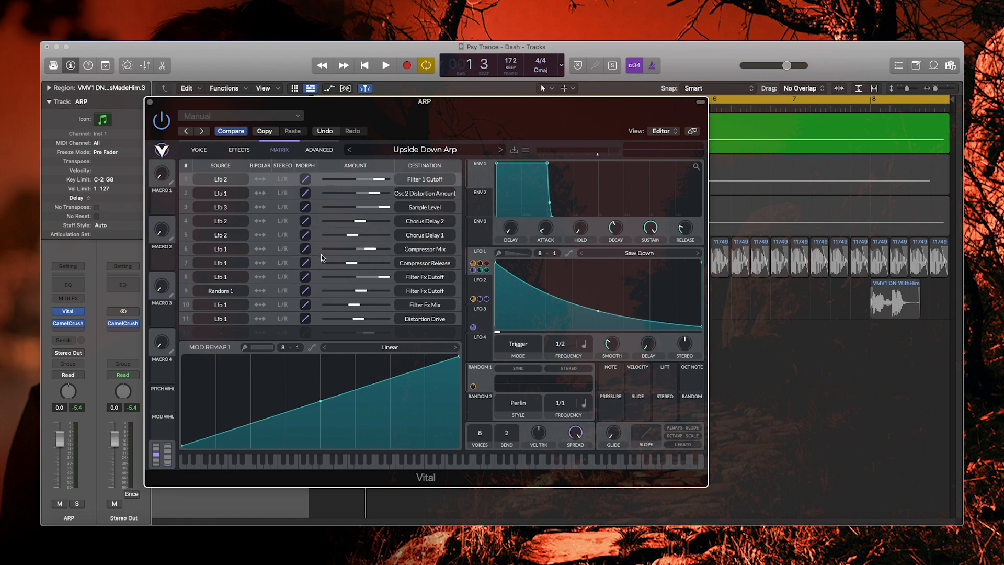
# - Check row 5's amount options, then set row 4's Lfo 2 → Chorus Delay 2 amount to 0.112
pyautogui.click(293, 230)
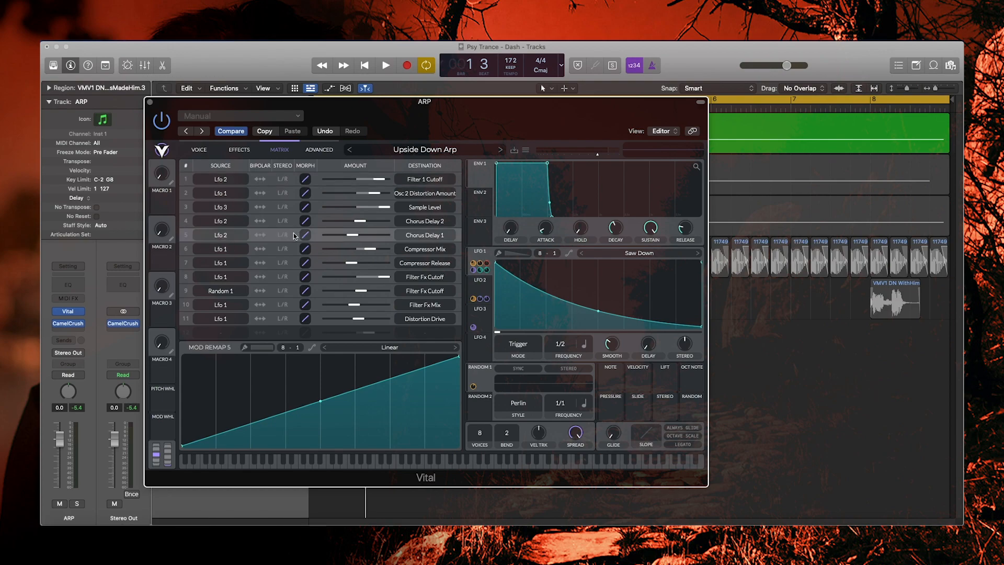
pyautogui.rightClick(345, 236)
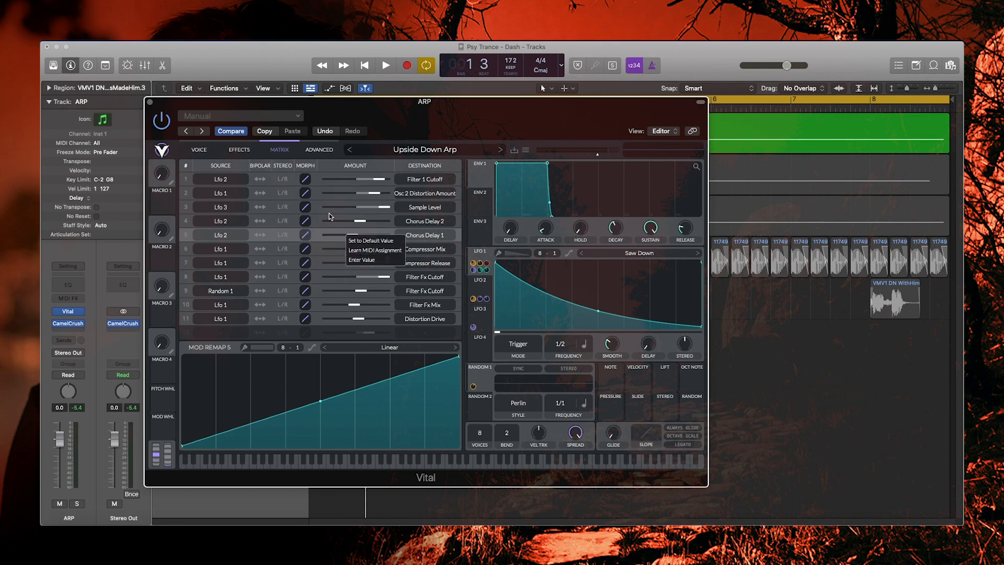
pyautogui.click(315, 225)
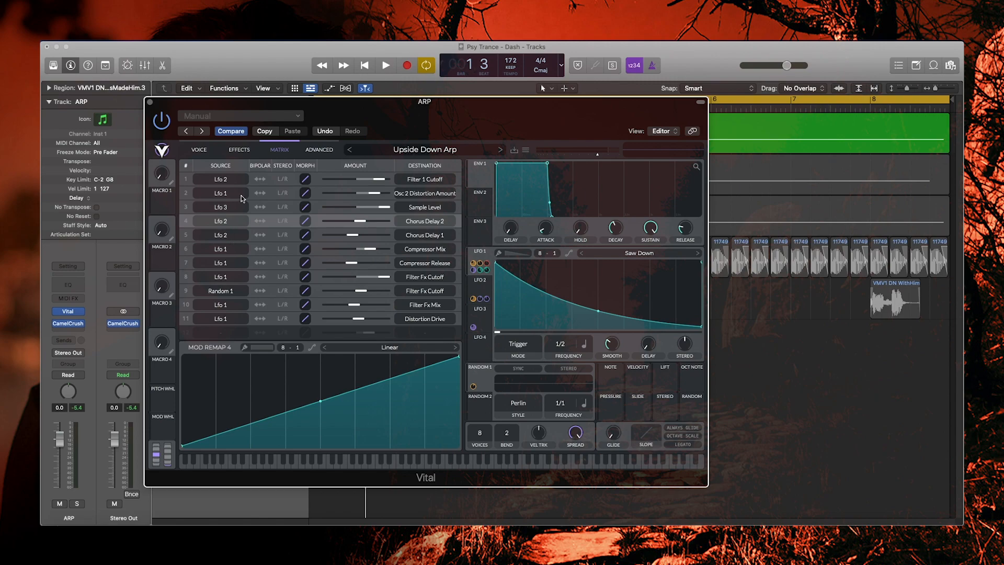
pyautogui.rightClick(324, 219)
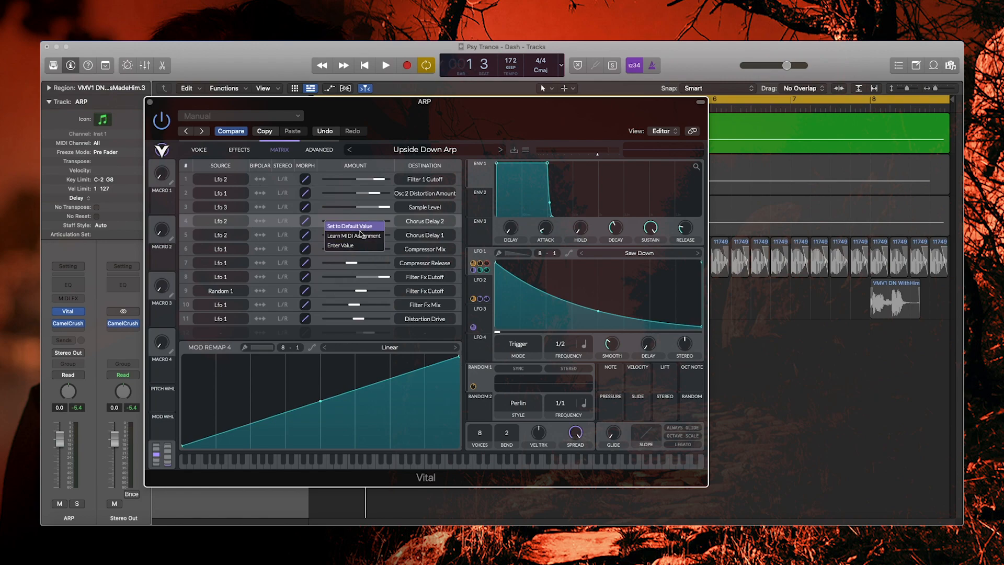
pyautogui.click(321, 219)
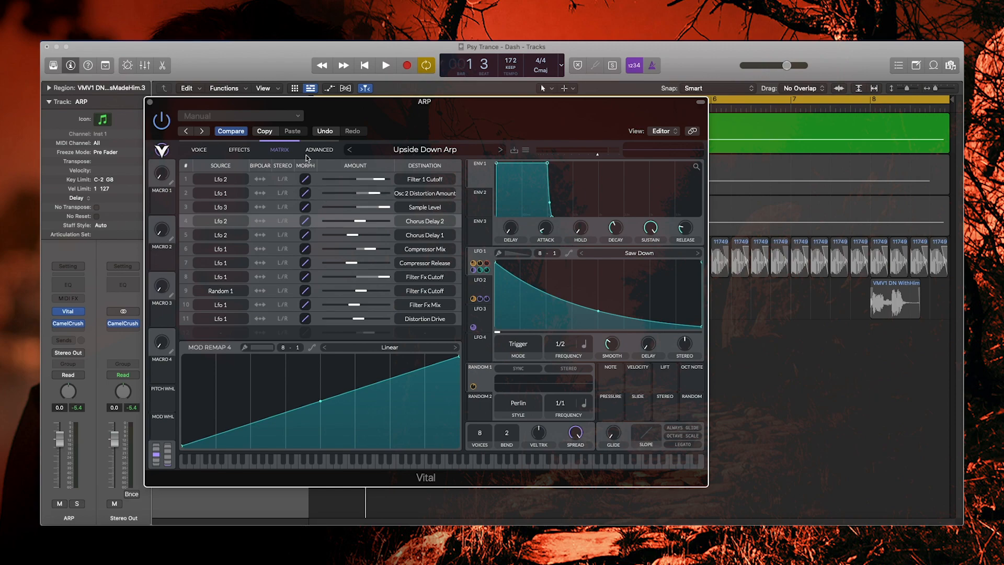
# - Return from the effects chain to the voice page and play, then stop, the arp
pyautogui.click(238, 149)
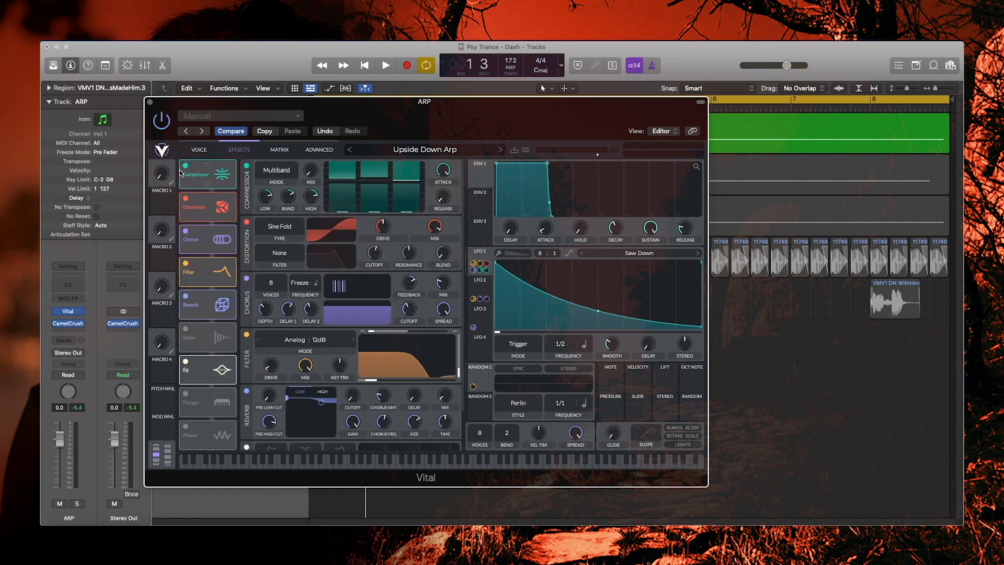
pyautogui.click(193, 151)
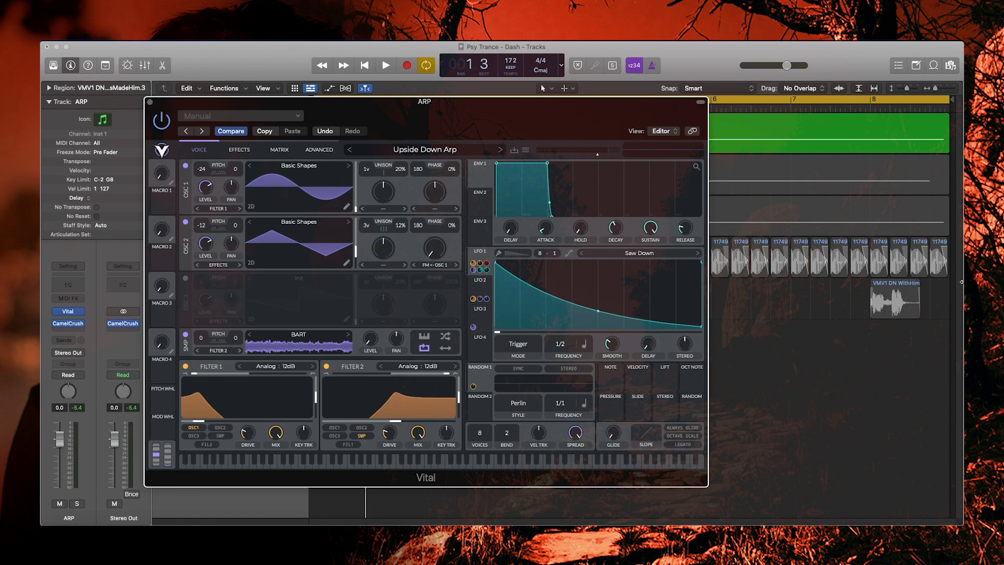
pyautogui.press('space')
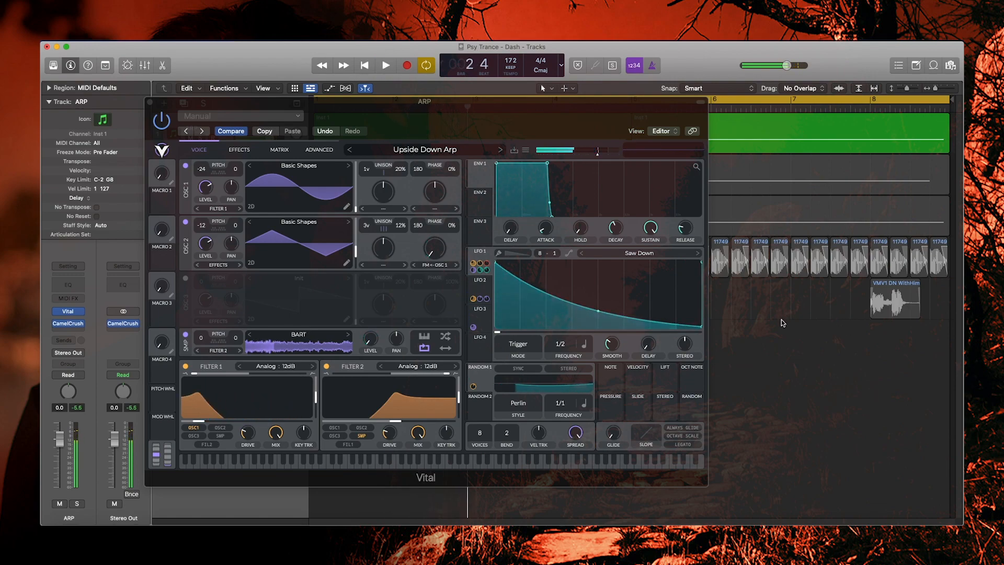
pyautogui.press('space')
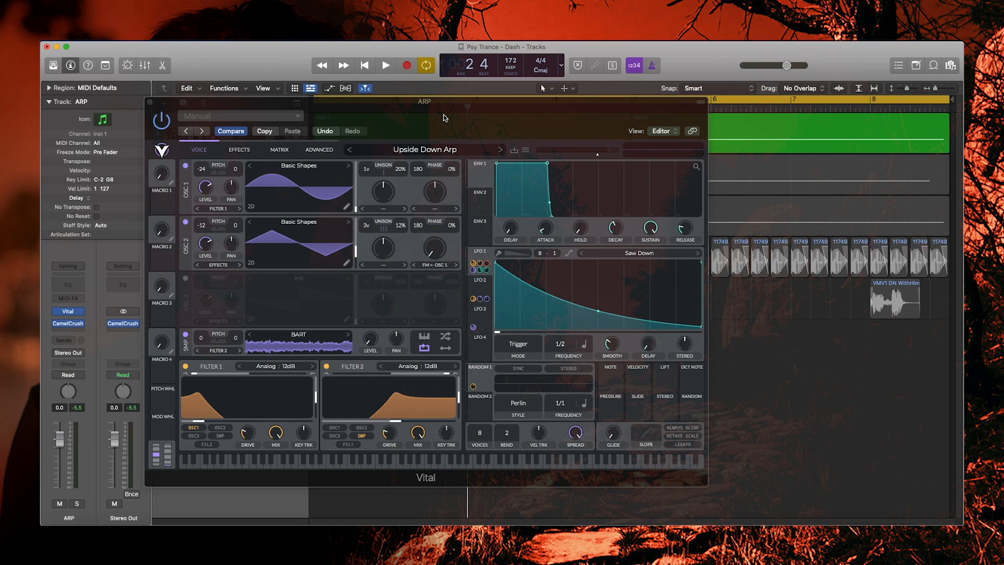
pyautogui.moveTo(442, 105)
pyautogui.mouseDown()
pyautogui.moveTo(434, 93)
pyautogui.moveTo(441, 115)
pyautogui.moveTo(438, 103)
pyautogui.mouseUp()
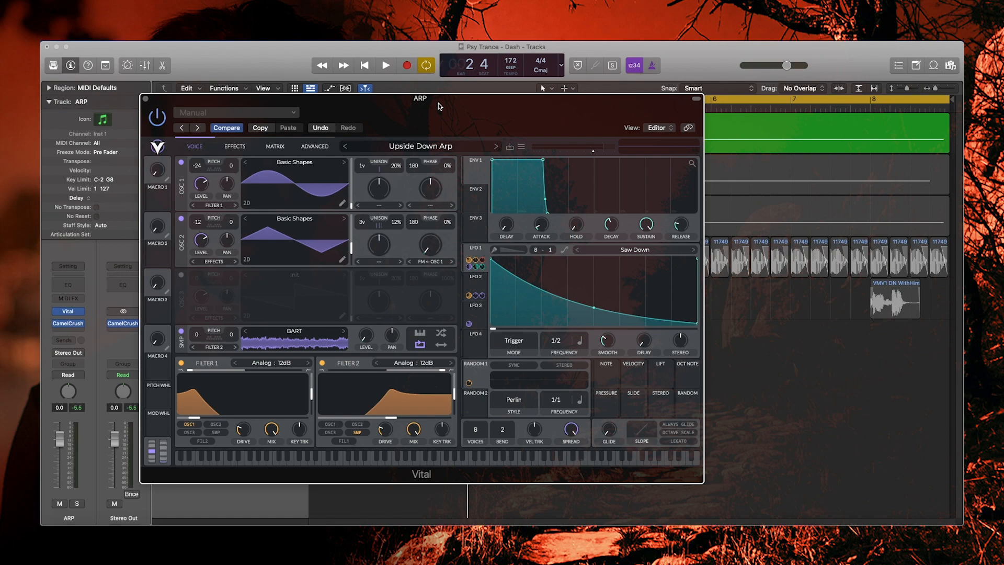
pyautogui.press('space')
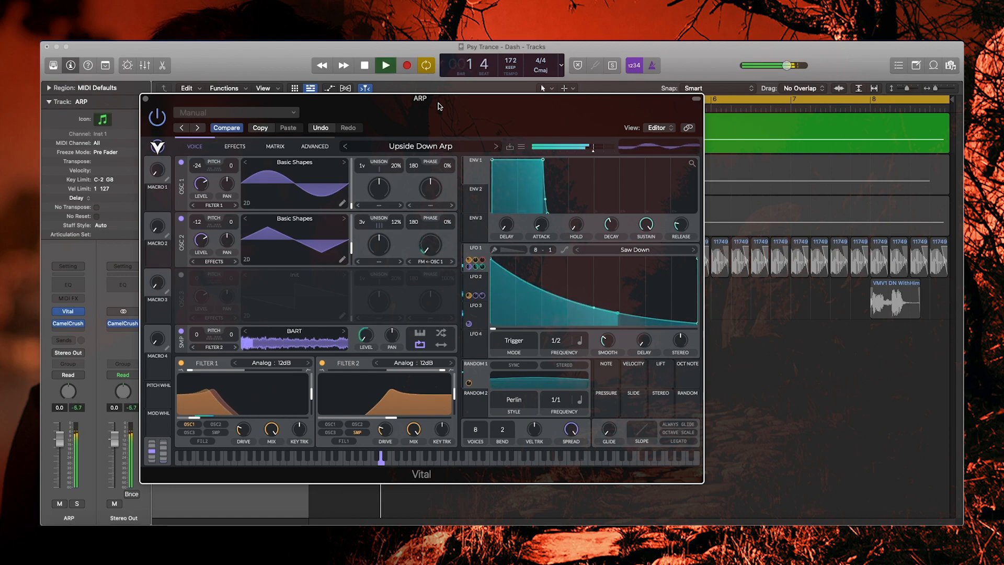
pyautogui.press('space')
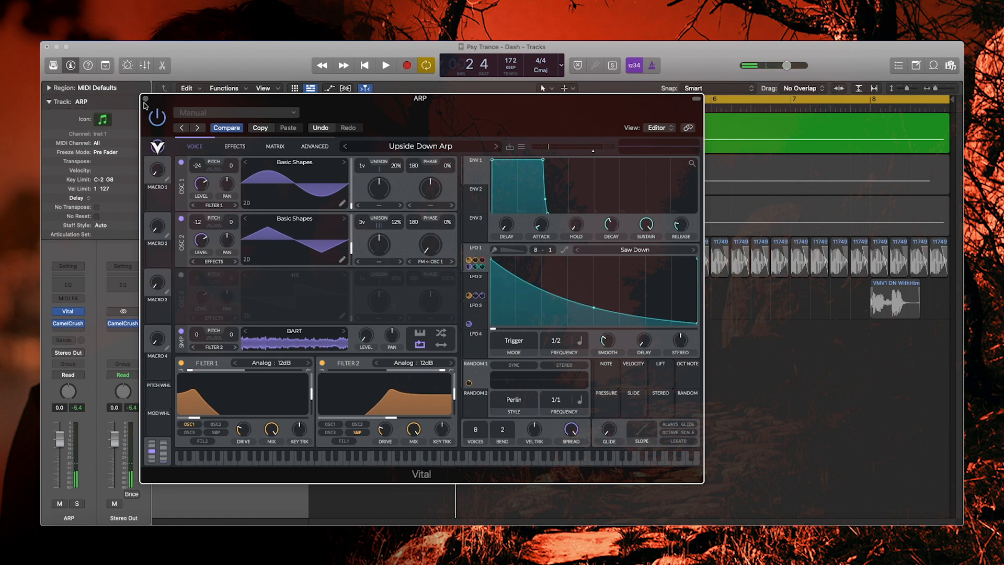
pyautogui.press('space')
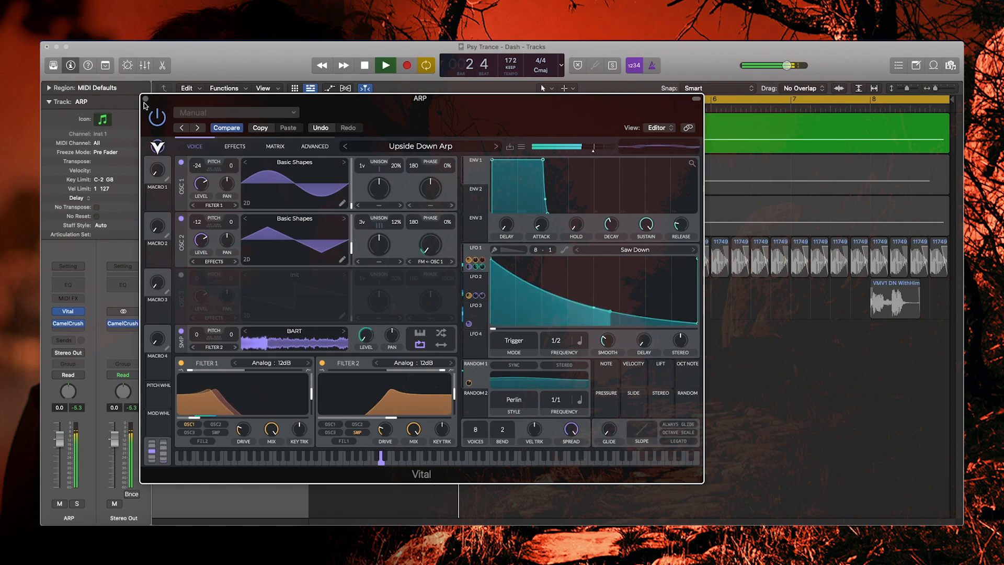
pyautogui.press('space')
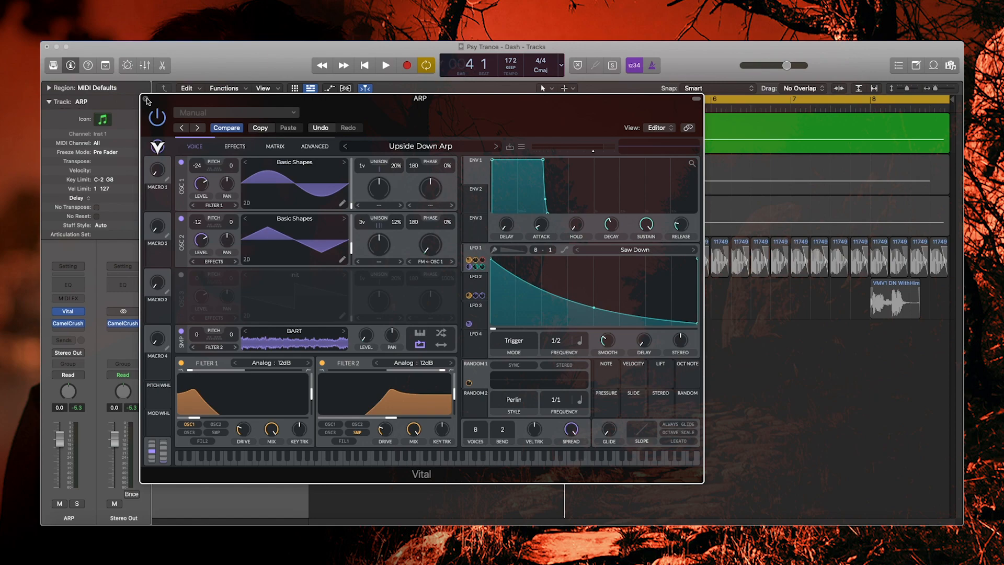
pyautogui.moveTo(268, 100); pyautogui.dragTo(266, 102)
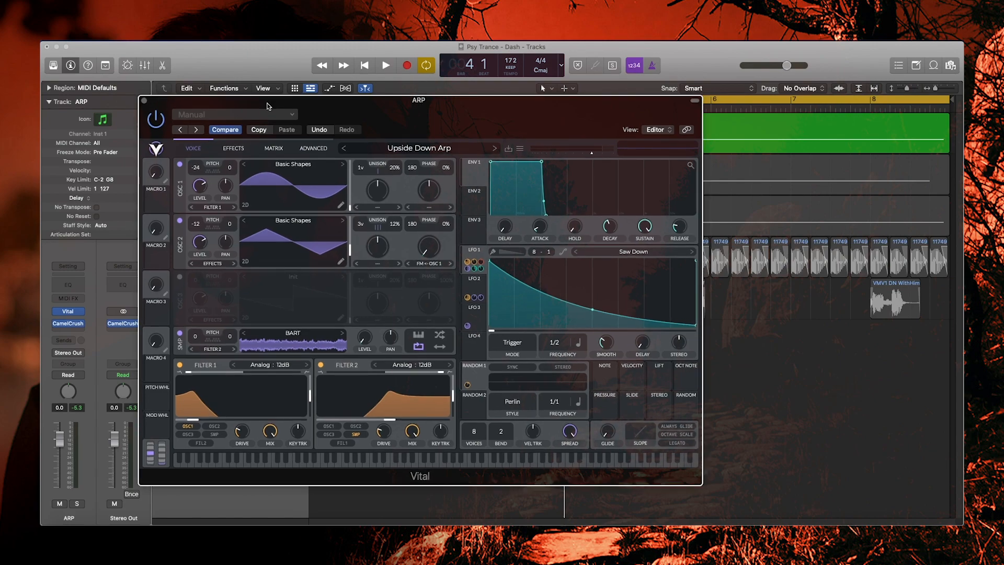
pyautogui.click(233, 151)
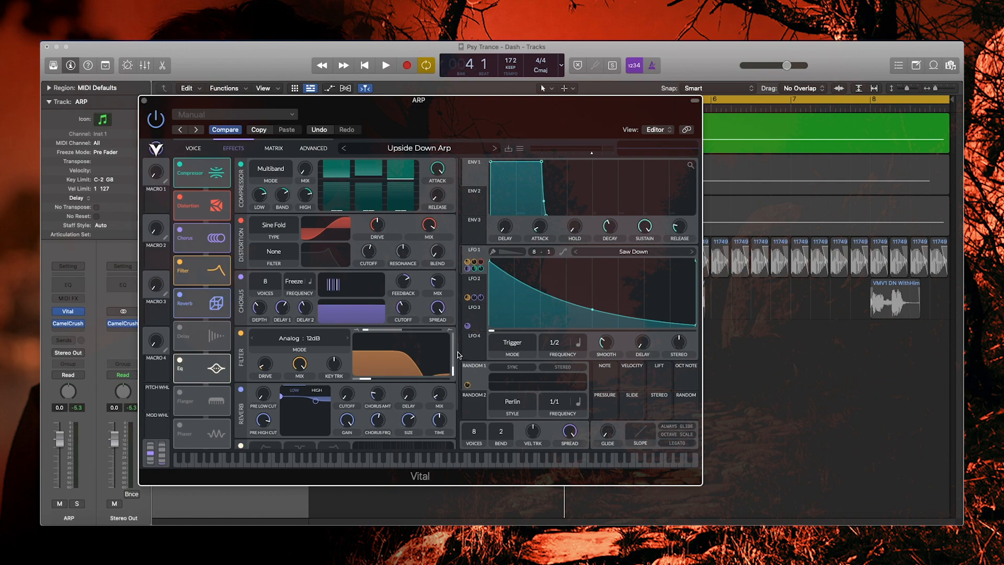
# - Scroll through the effects chain and flip between the Voice and Effects pages
pyautogui.scroll(-2, 455, 360)
pyautogui.scroll(2, 449, 397)
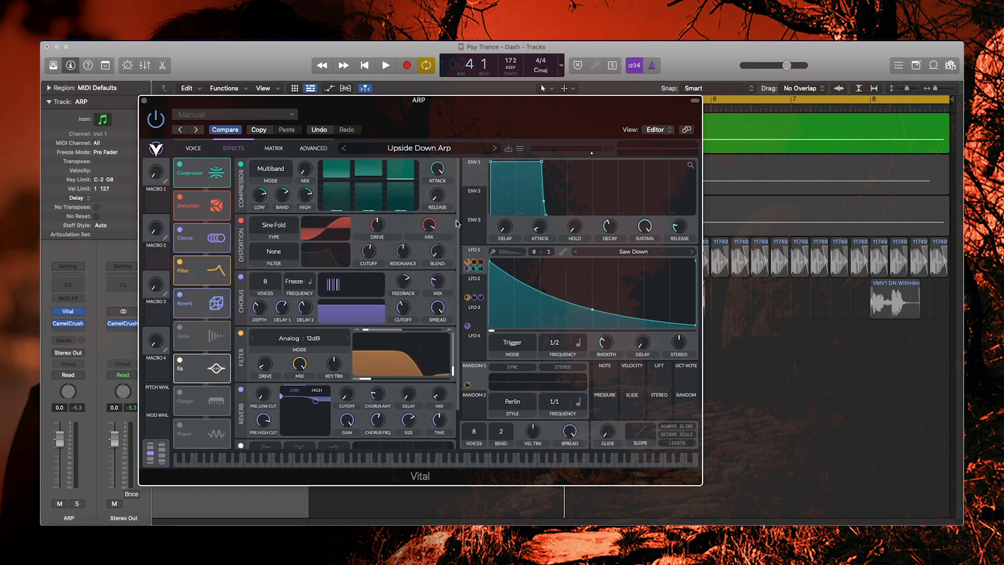
pyautogui.scroll(-2, 445, 434)
pyautogui.scroll(2, 439, 408)
pyautogui.scroll(-2, 415, 298)
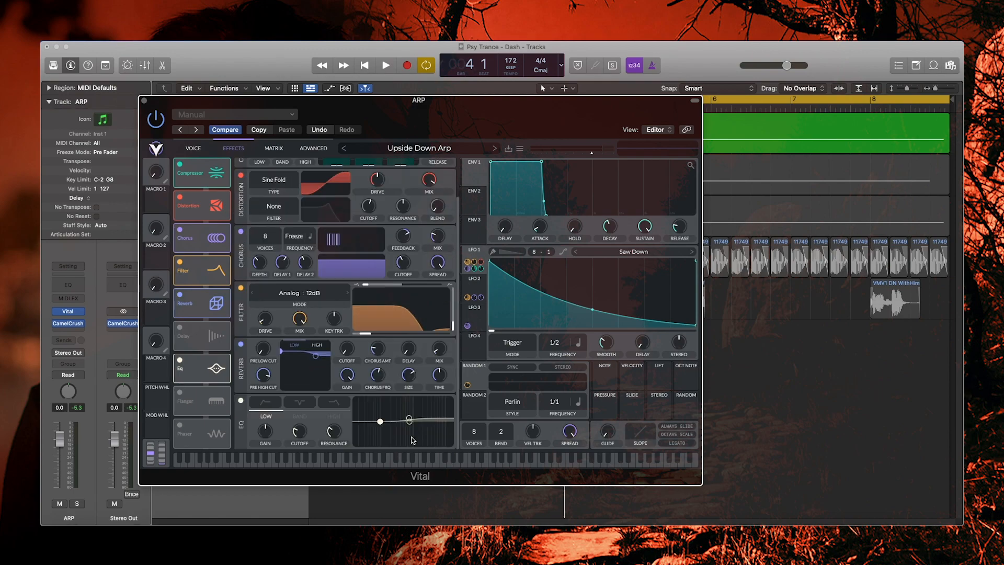
pyautogui.click(202, 151)
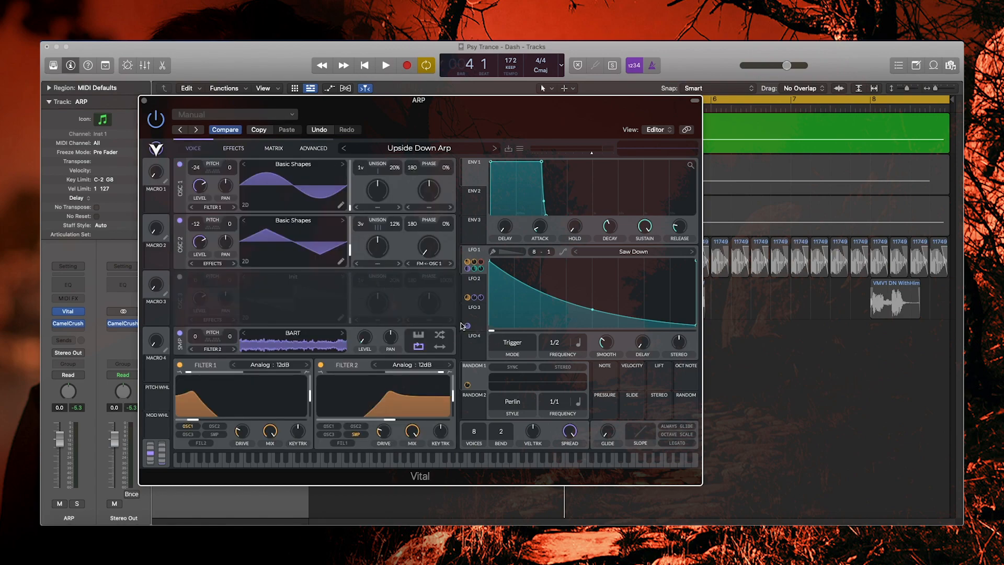
pyautogui.click(221, 148)
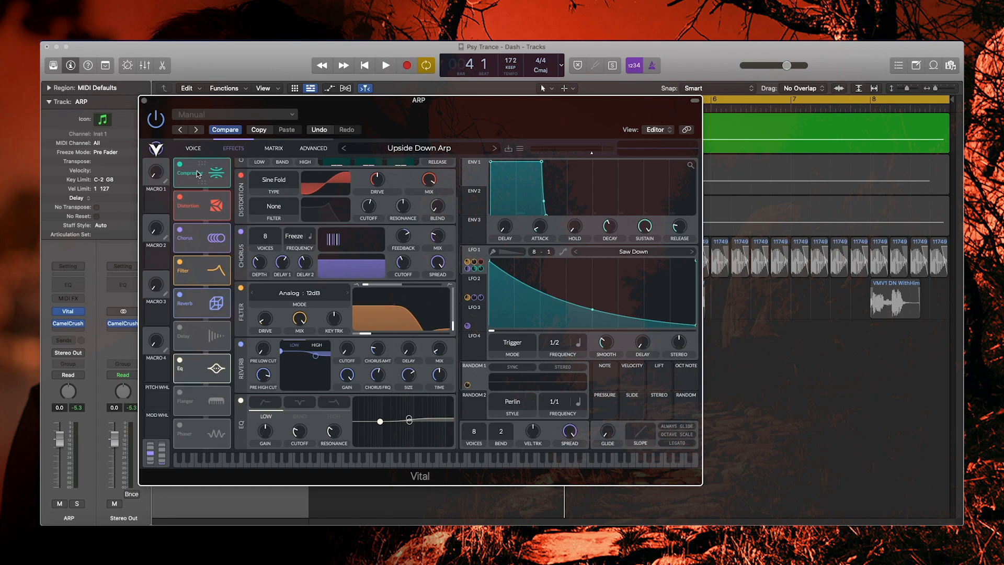
# - Switch off the Compressor, EQ, Reverb, Filter, Chorus and Distortion effects, then return to Voice
pyautogui.click(179, 164)
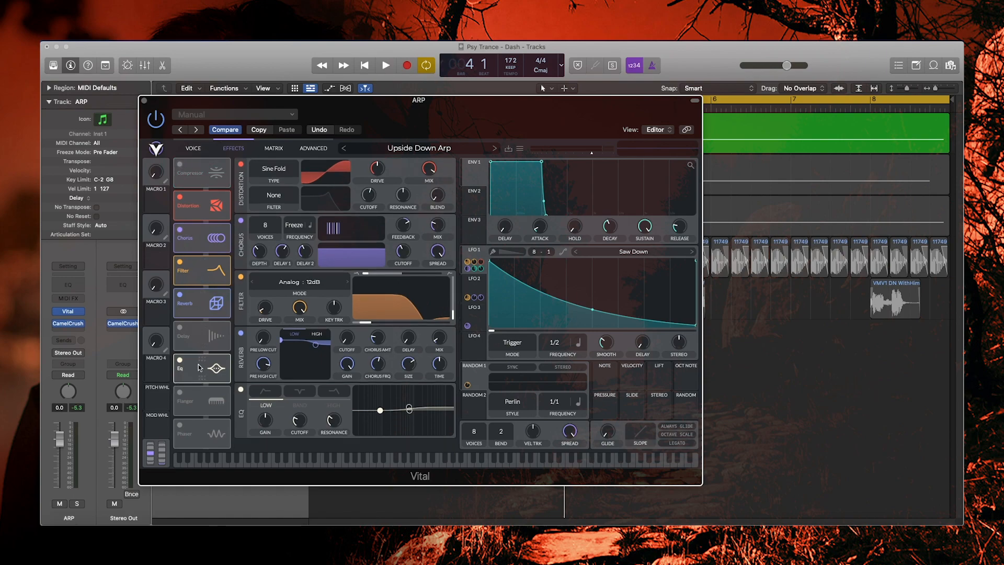
pyautogui.moveTo(201, 367); pyautogui.dragTo(193, 332)
pyautogui.click(180, 328)
pyautogui.click(179, 294)
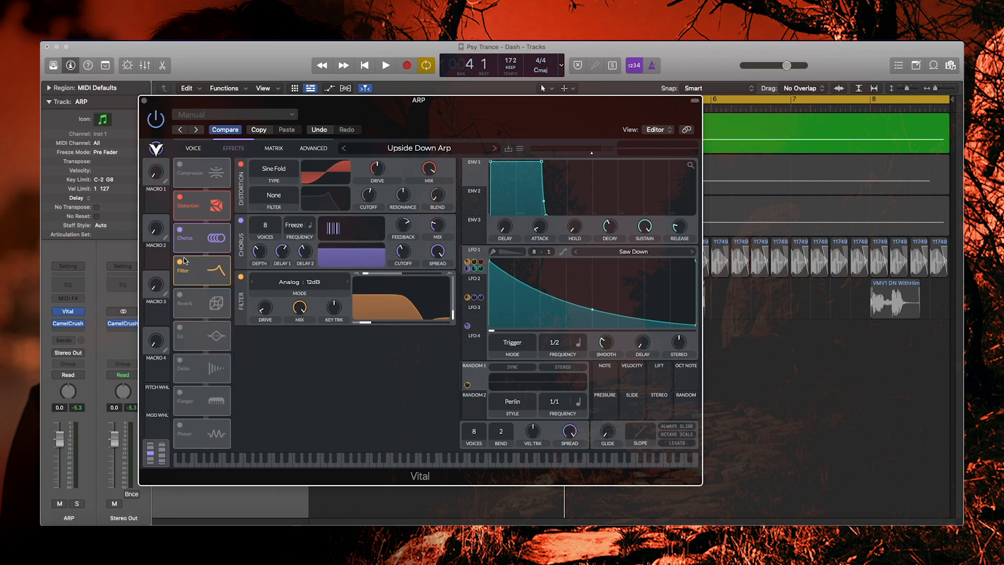
pyautogui.click(179, 261)
pyautogui.click(179, 231)
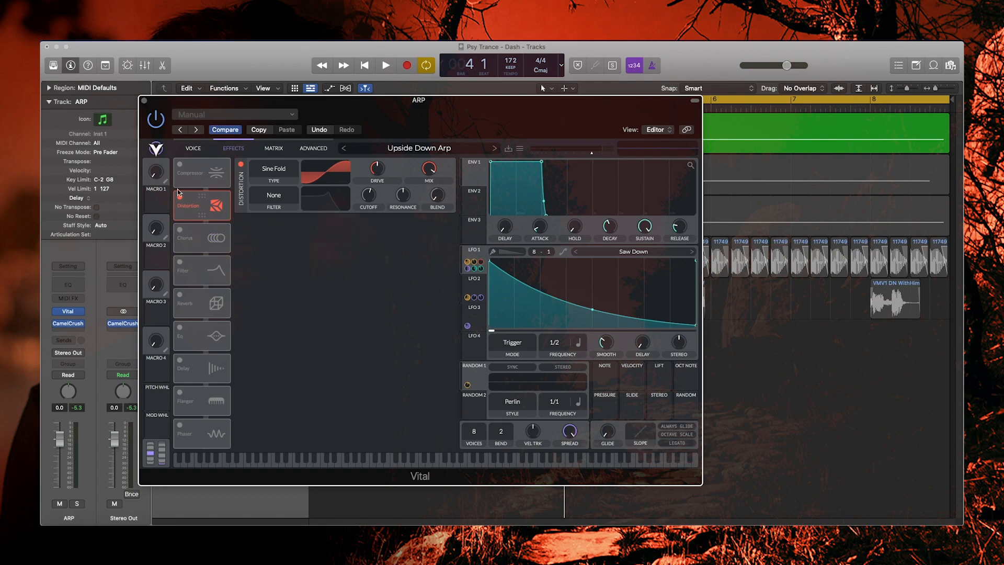
pyautogui.click(180, 193)
pyautogui.click(195, 150)
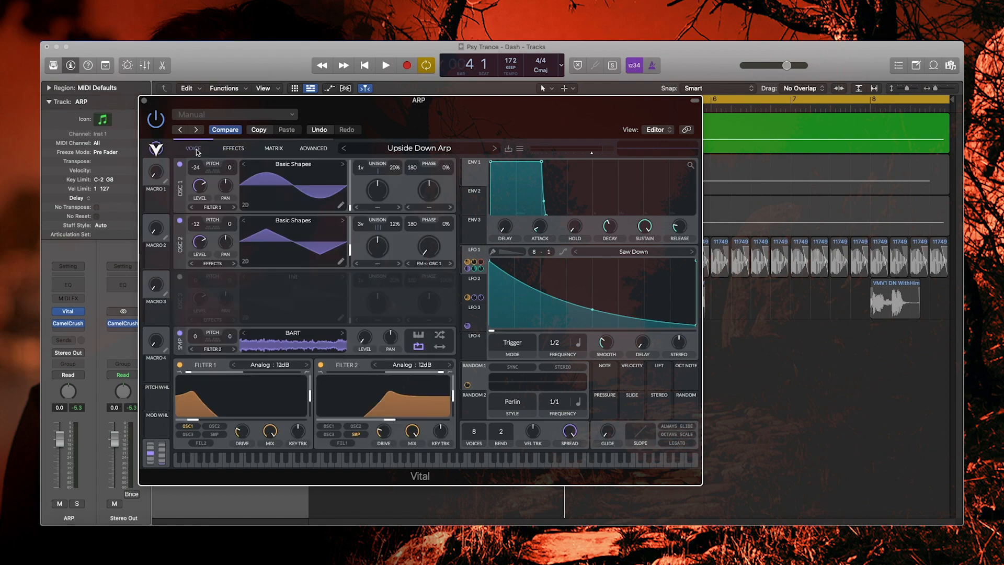
# - Switch off Filter 2, Filter 1, the sample oscillator and oscillator 2
pyautogui.click(321, 364)
pyautogui.click(179, 364)
pyautogui.click(180, 332)
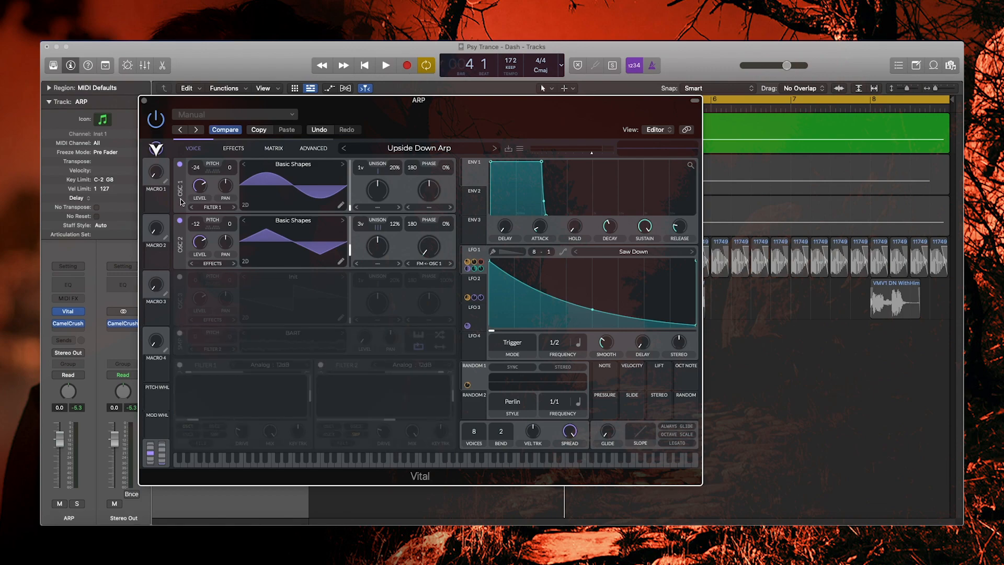
pyautogui.click(180, 220)
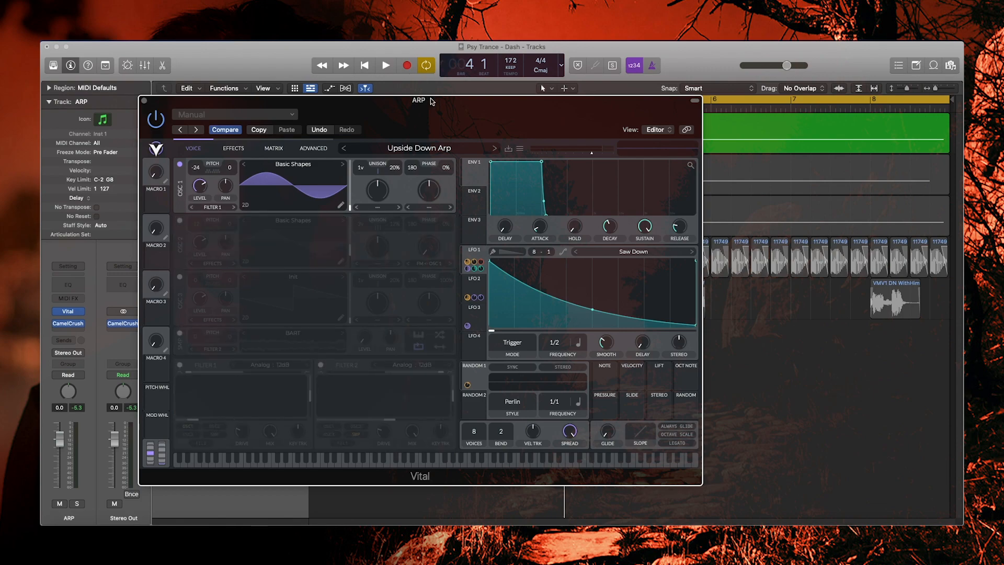
pyautogui.moveTo(430, 101)
pyautogui.mouseDown()
pyautogui.moveTo(429, 89)
pyautogui.moveTo(433, 120)
pyautogui.moveTo(455, 149)
pyautogui.moveTo(432, 119)
pyautogui.mouseUp()
# - Audition oscillator 1 alone, then re-enable Filter 1 and play the arp through it
pyautogui.press('space')
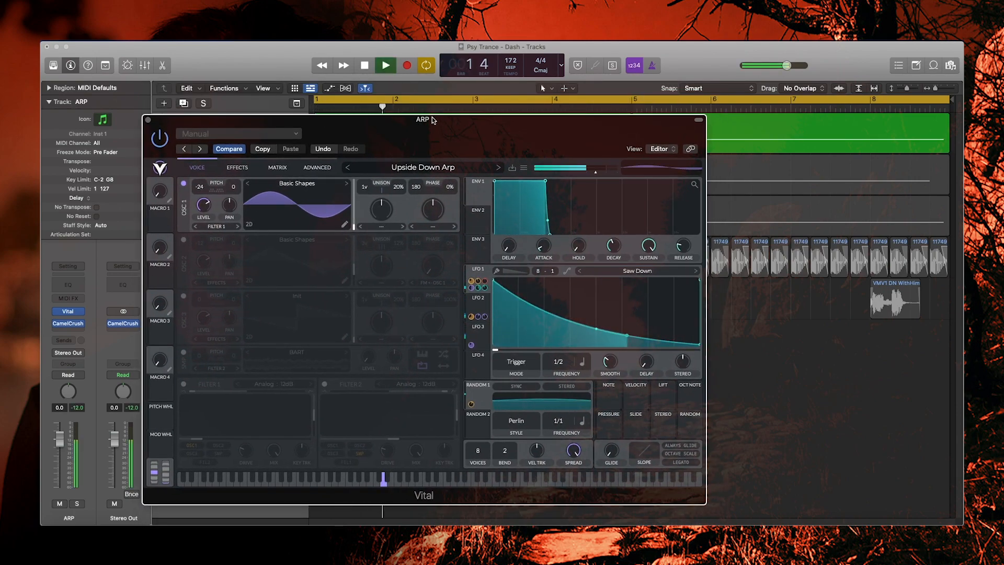
pyautogui.press('space')
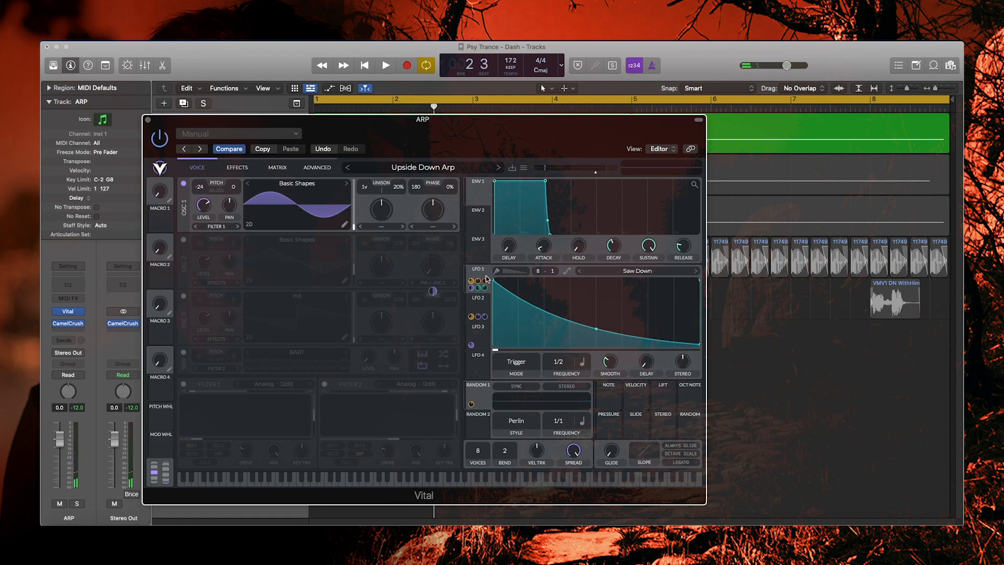
pyautogui.press('space')
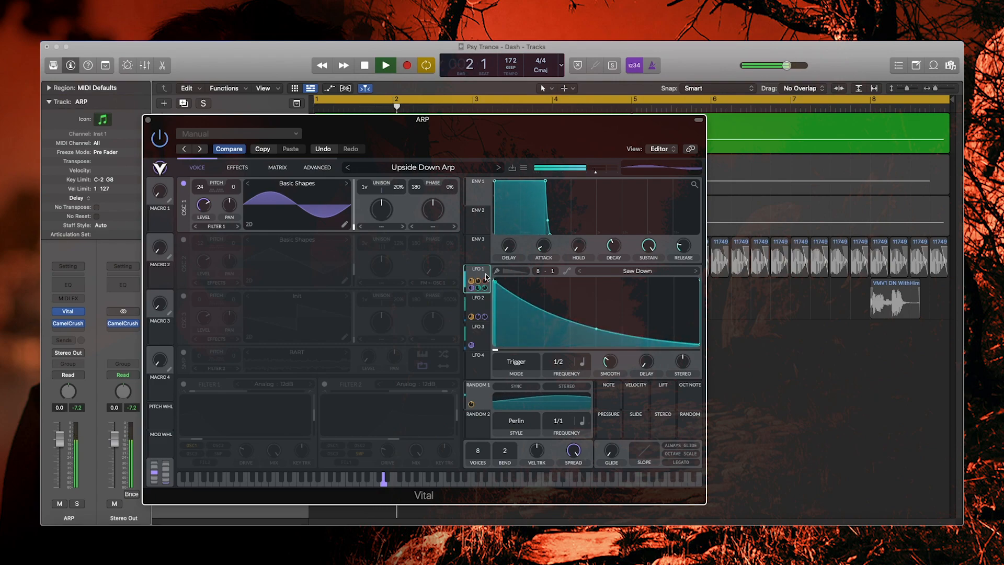
pyautogui.press('space')
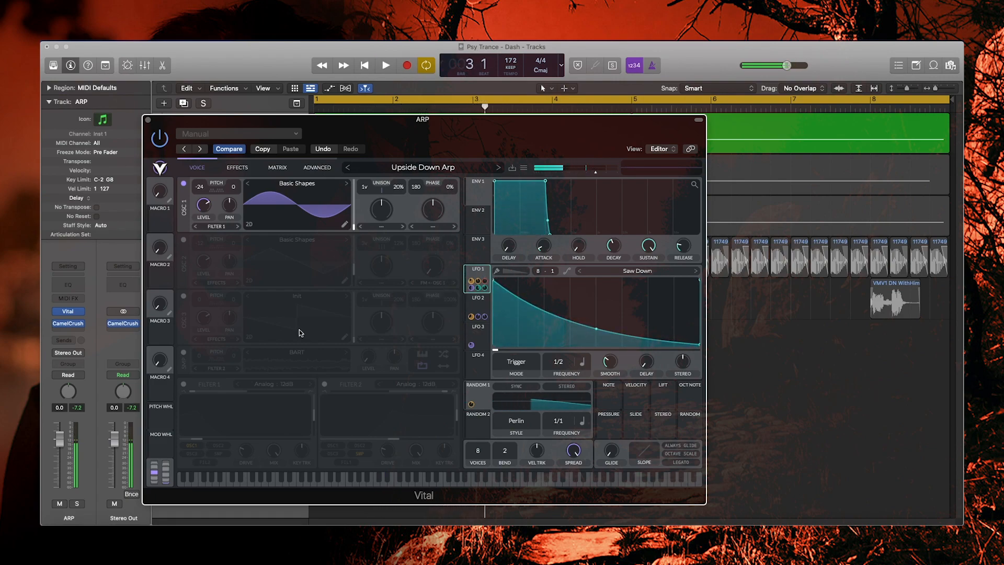
pyautogui.click(183, 384)
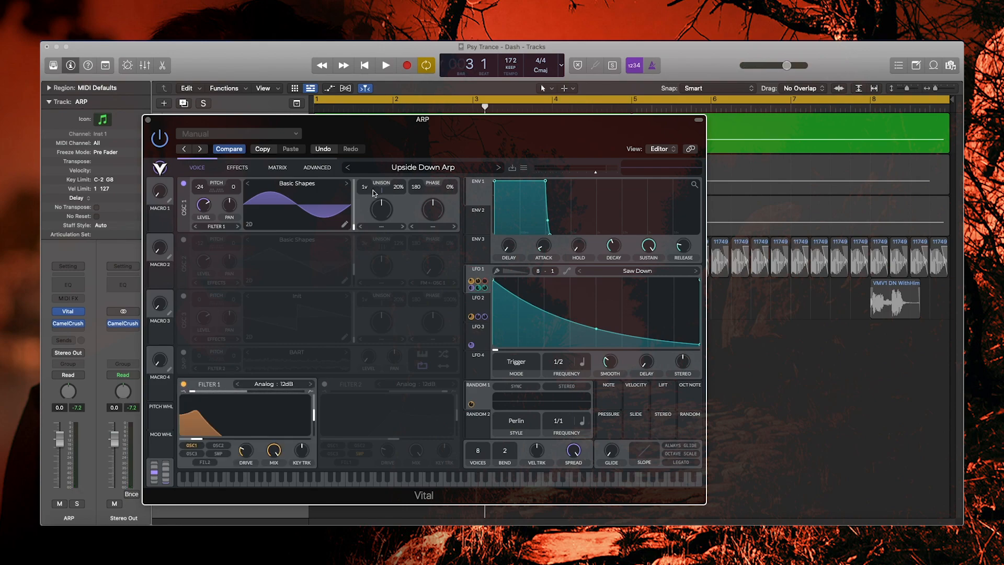
pyautogui.press('space')
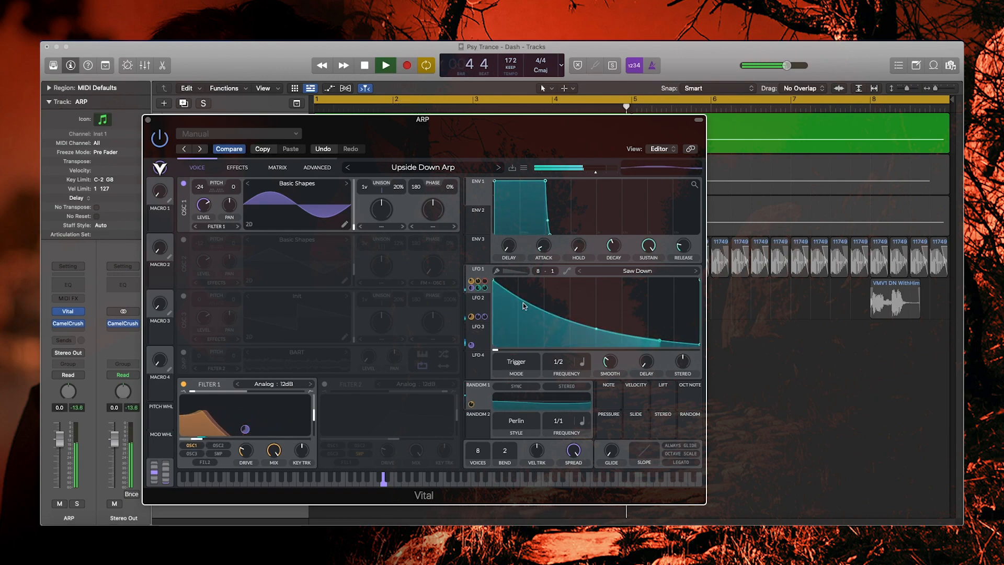
pyautogui.press('space')
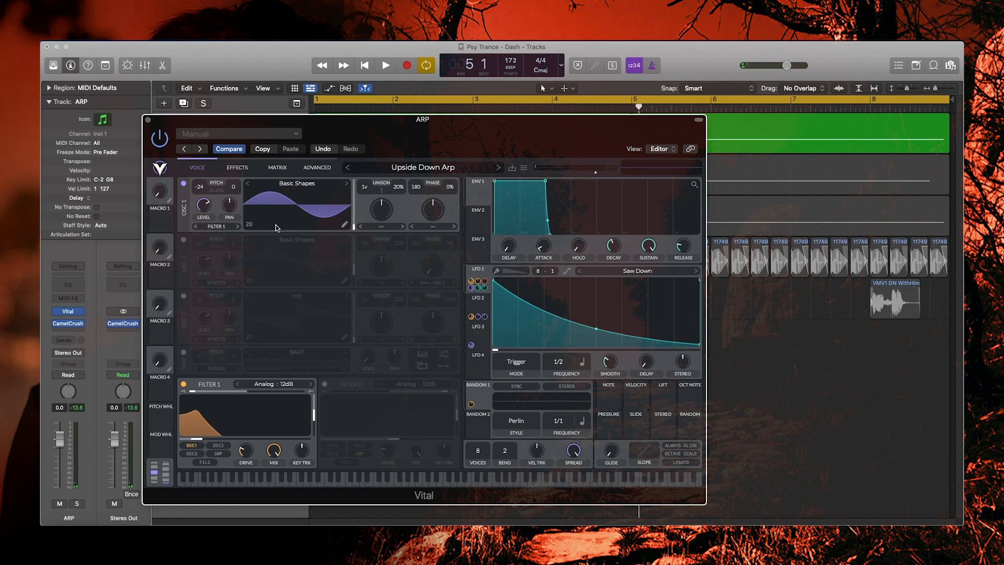
# - Turn oscillator 2 back on and audition the arp with both oscillators
pyautogui.click(183, 241)
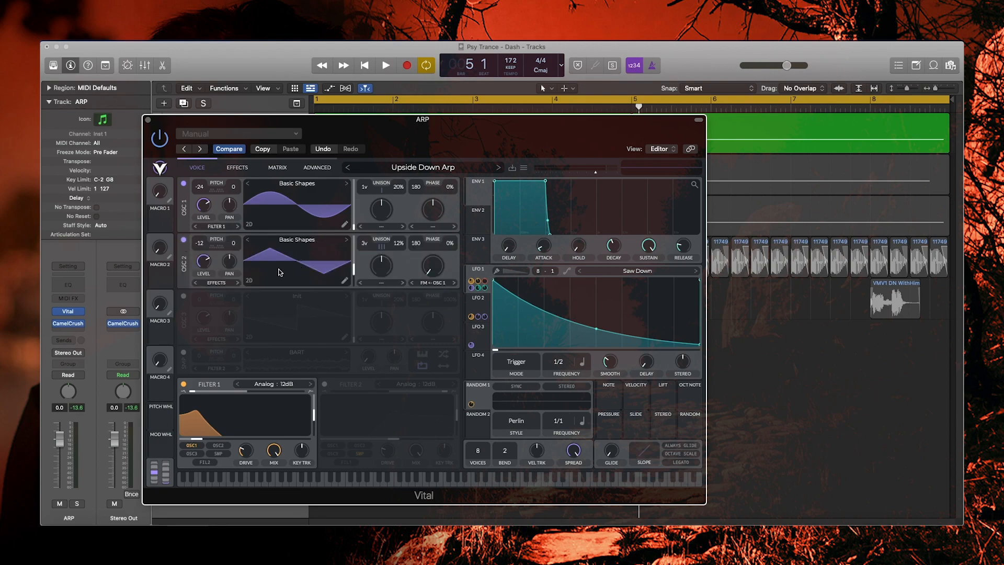
pyautogui.moveTo(435, 296)
pyautogui.press('space')
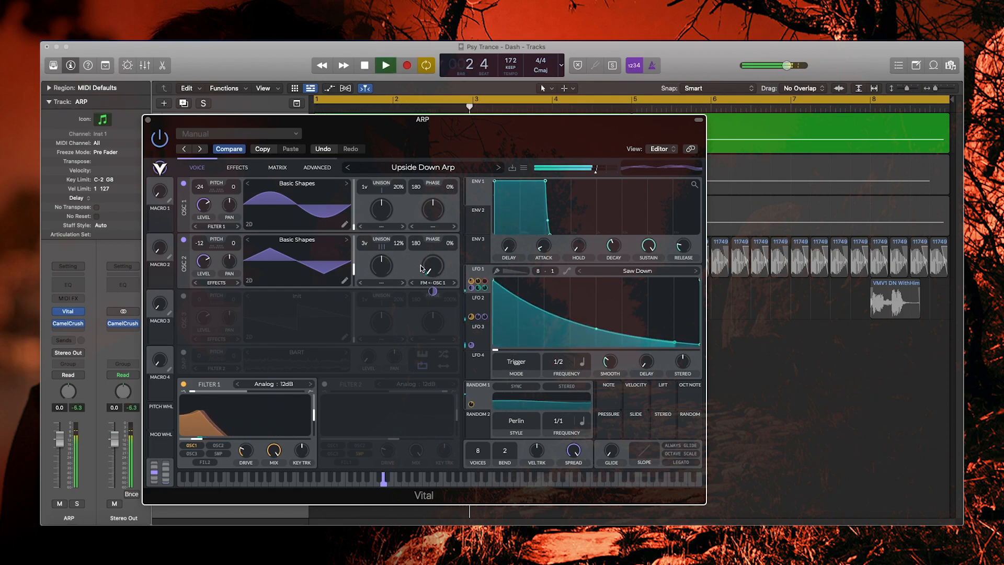
pyautogui.press('space')
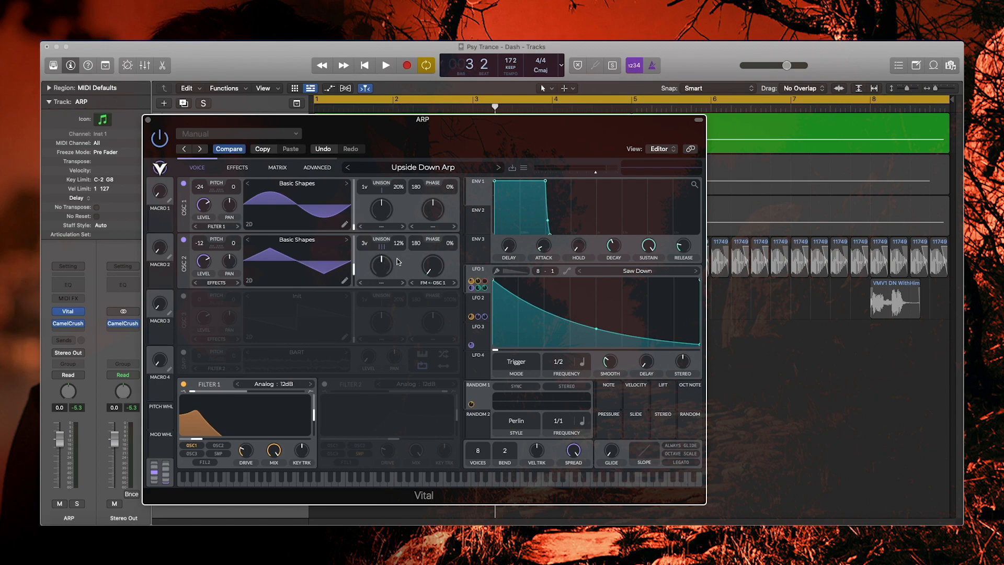
pyautogui.press('space')
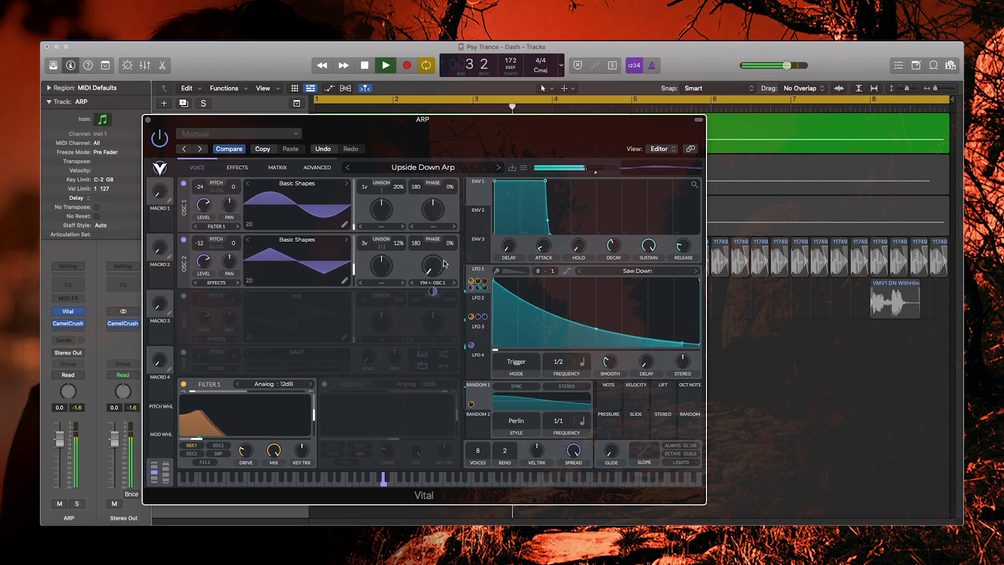
pyautogui.press('space')
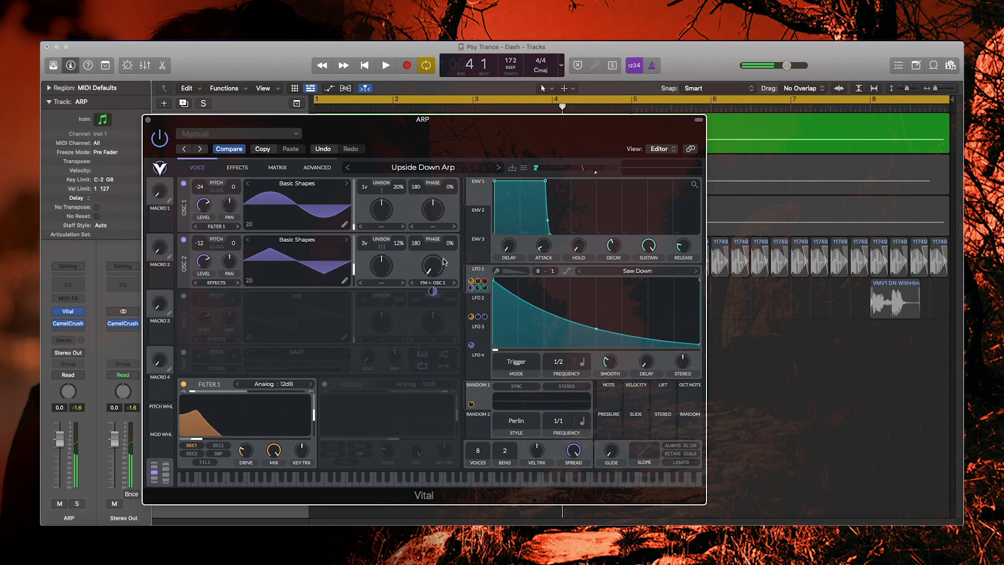
# - Bypass Filter 1 and remove oscillator 2's FM from oscillator 1 to compare the sound
pyautogui.click(181, 385)
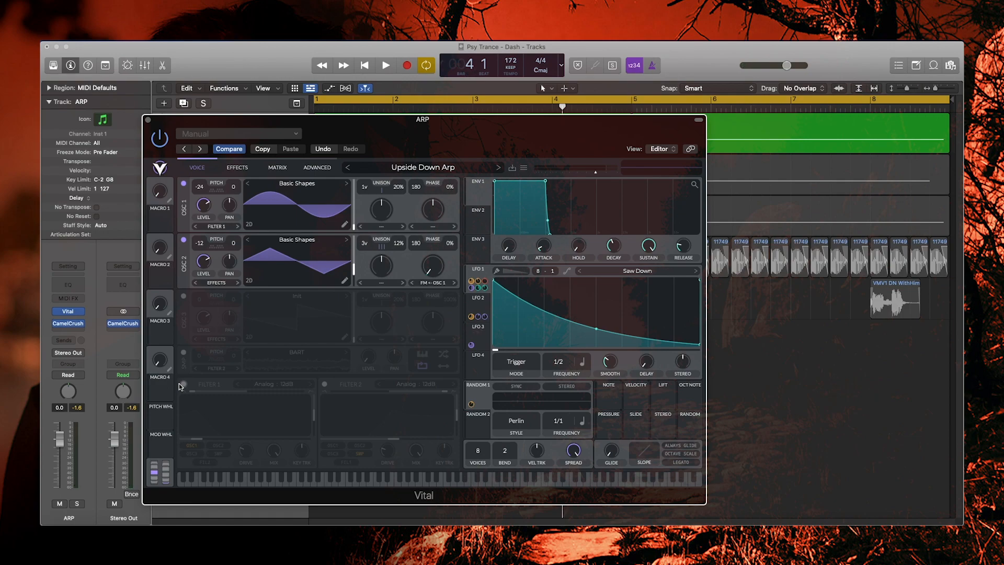
pyautogui.press('space')
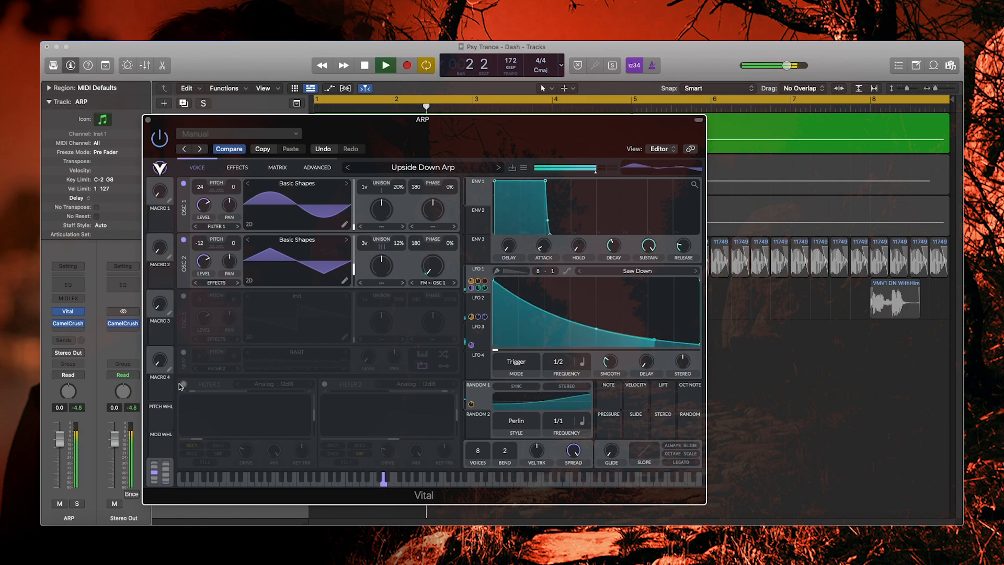
pyautogui.press('space')
pyautogui.click(433, 282)
pyautogui.click(433, 289)
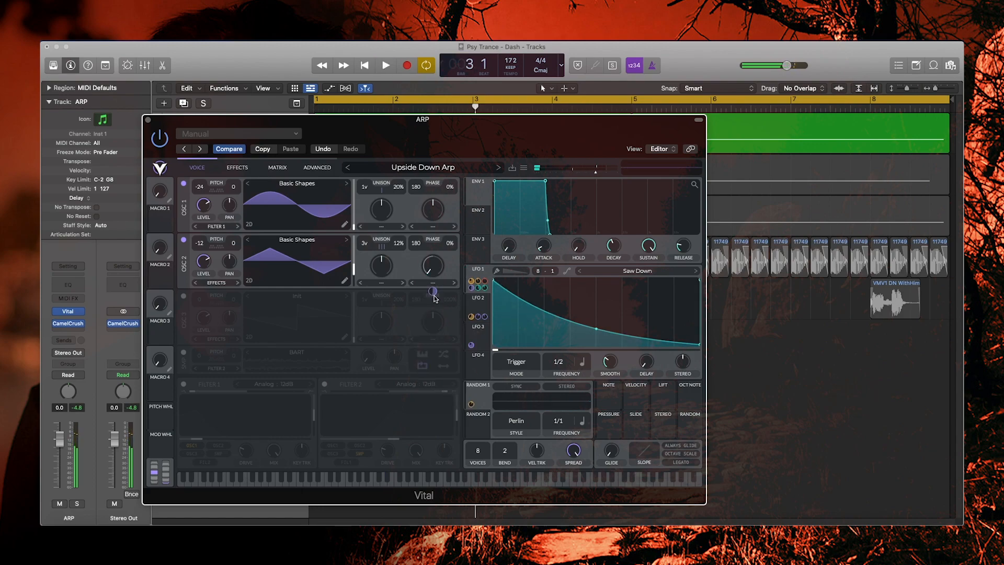
pyautogui.press('space')
# - Restore oscillator 2's FM <- OSC 1 routing, audition it, and turn Filter 1 back on
pyautogui.click(433, 283)
pyautogui.click(439, 377)
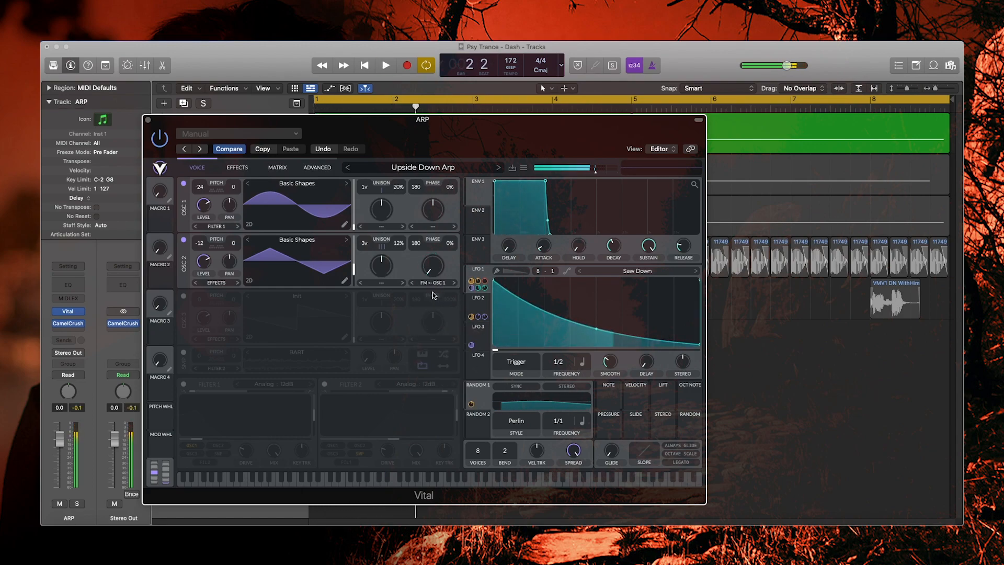
pyautogui.press('space')
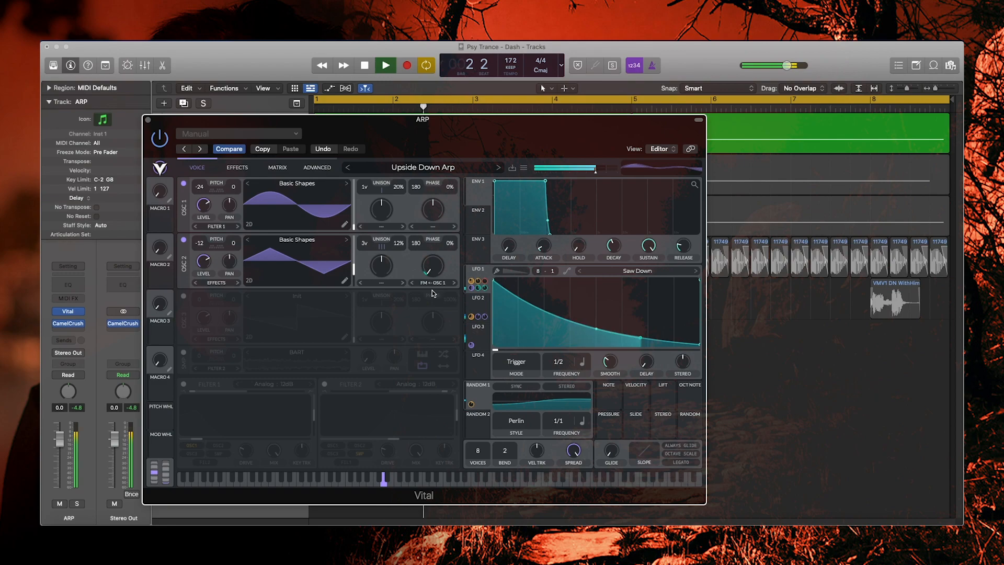
pyautogui.press('space')
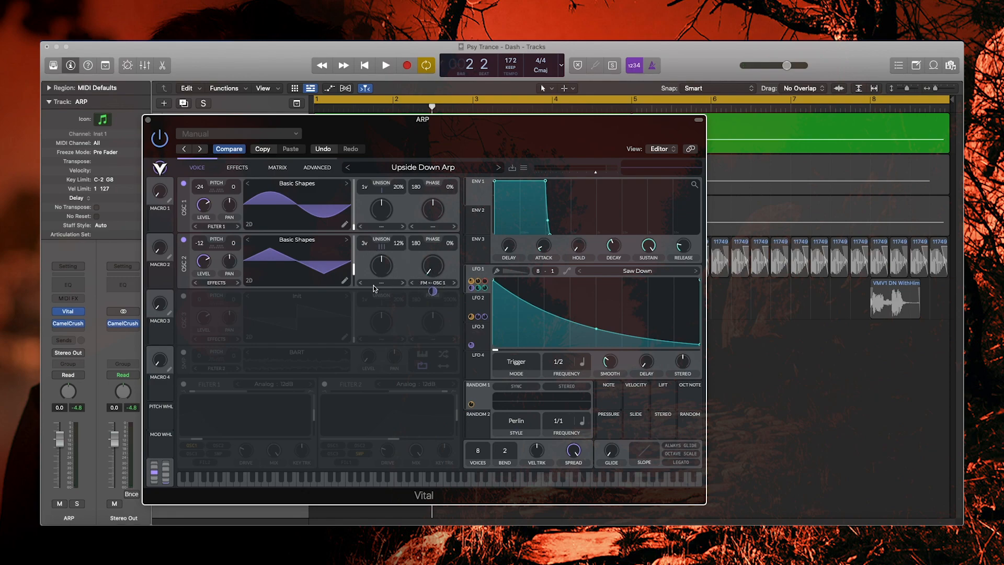
pyautogui.press('space')
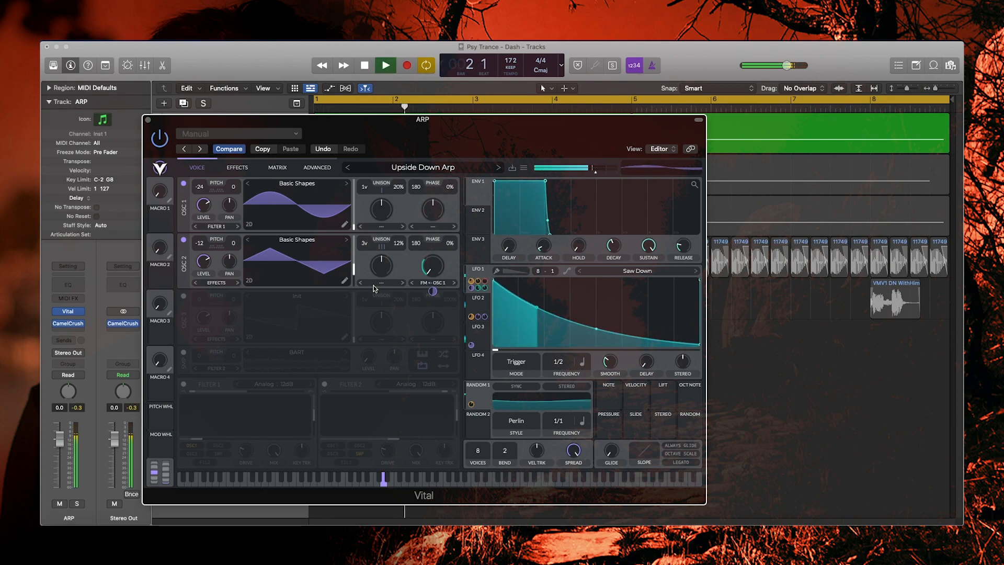
pyautogui.press('space')
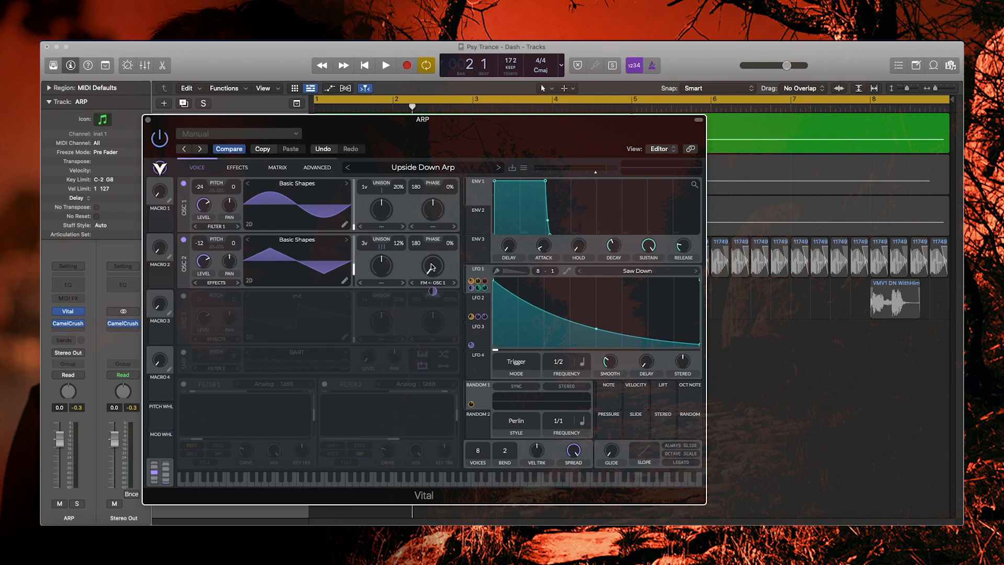
pyautogui.press('space')
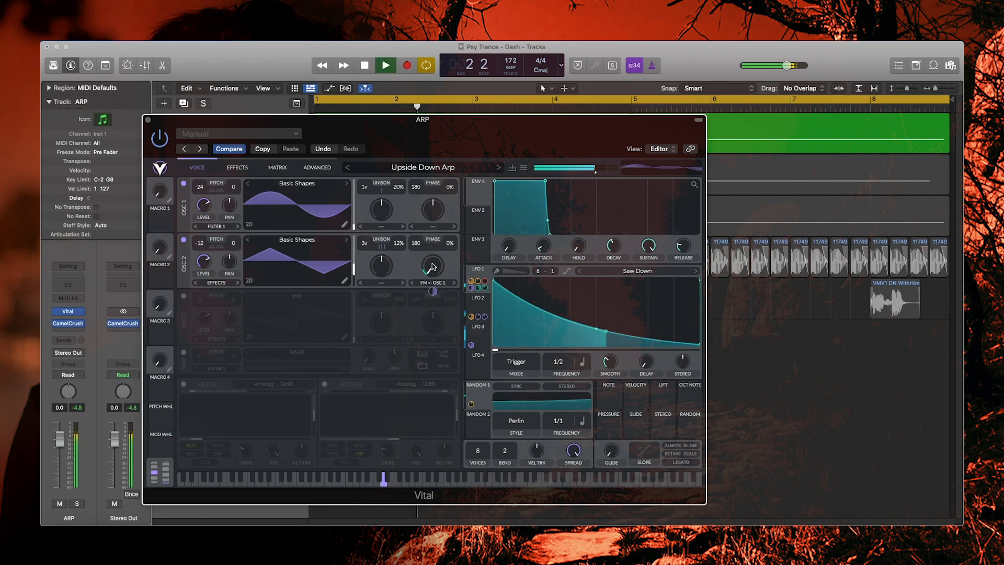
pyautogui.press('space')
pyautogui.click(184, 384)
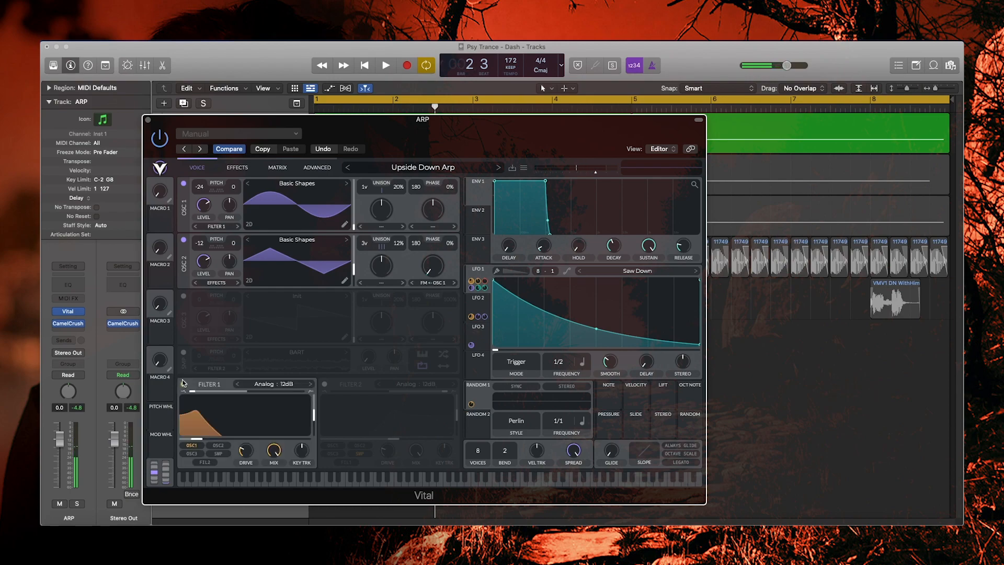
# - Switch the BART sample oscillator back on while auditioning the arp
pyautogui.press('space')
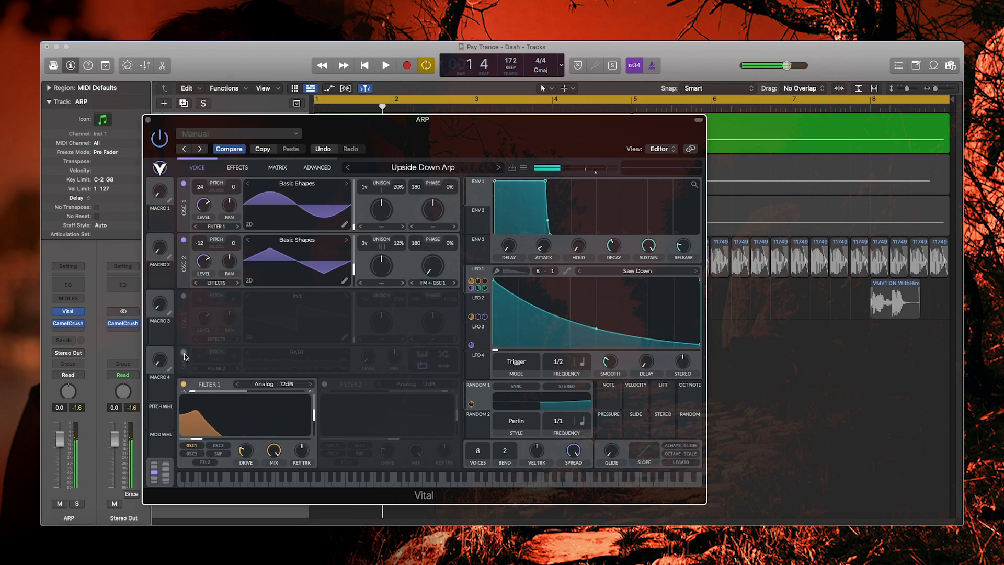
pyautogui.click(184, 353)
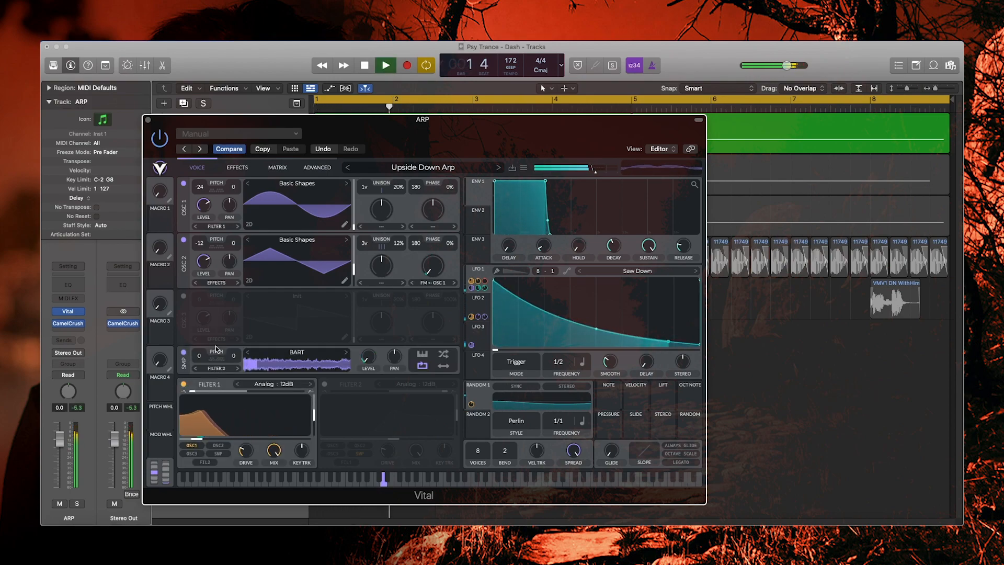
pyautogui.press('space')
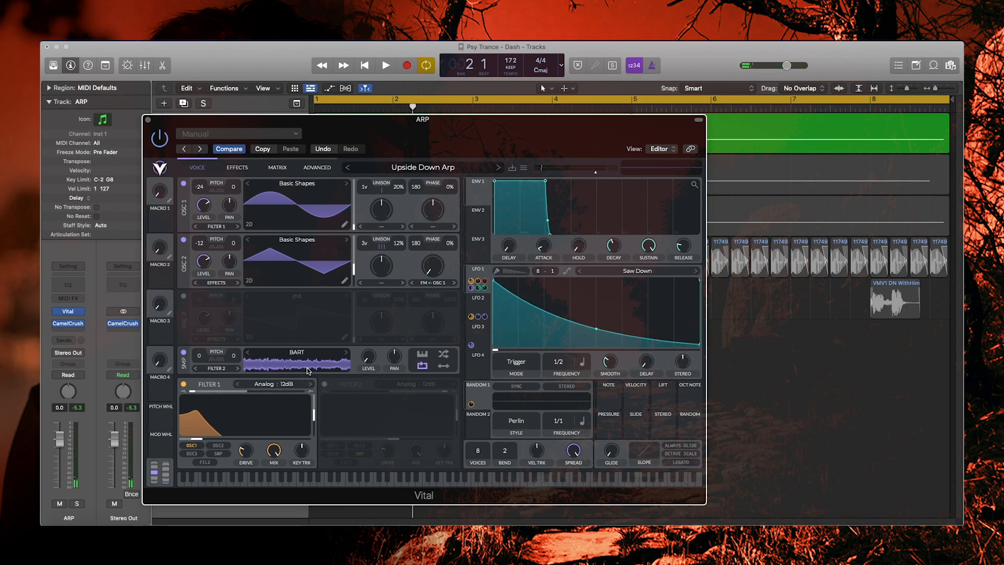
pyautogui.press('space')
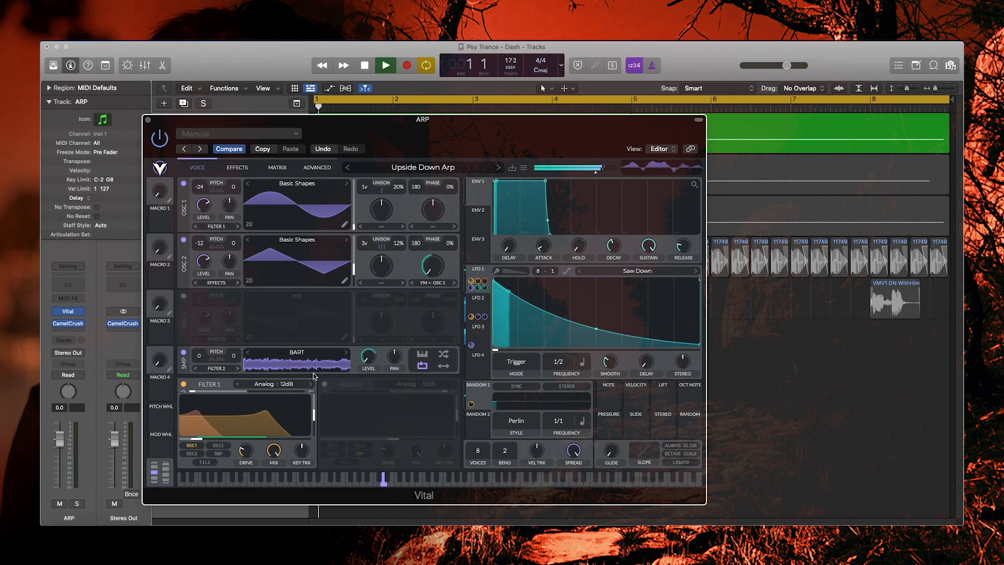
# - Turn on Filter 2, audition, and inspect LFO 3's 1/4-rate sample-level modulation and LFO 2
pyautogui.click(324, 384)
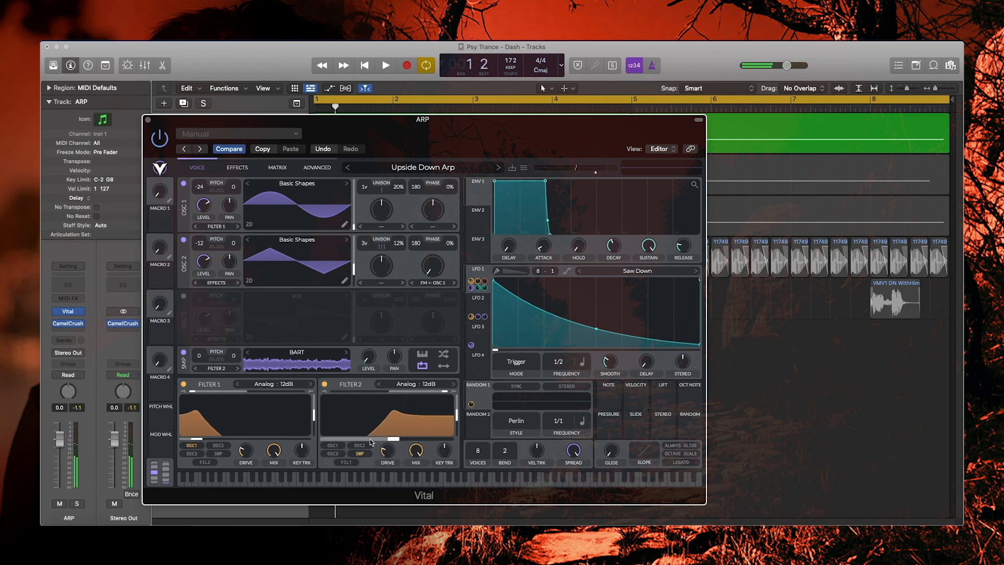
pyautogui.press('space')
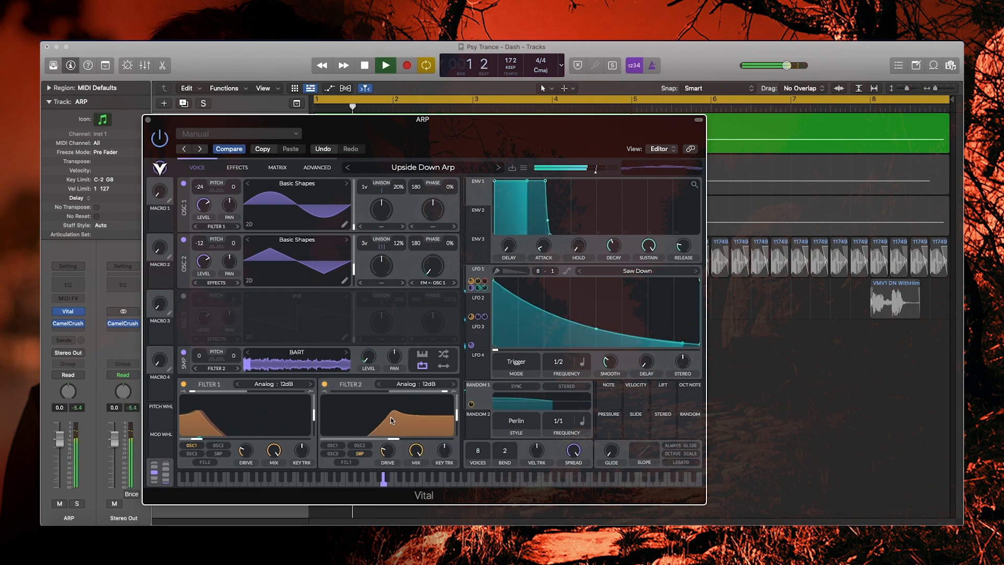
pyautogui.press('space')
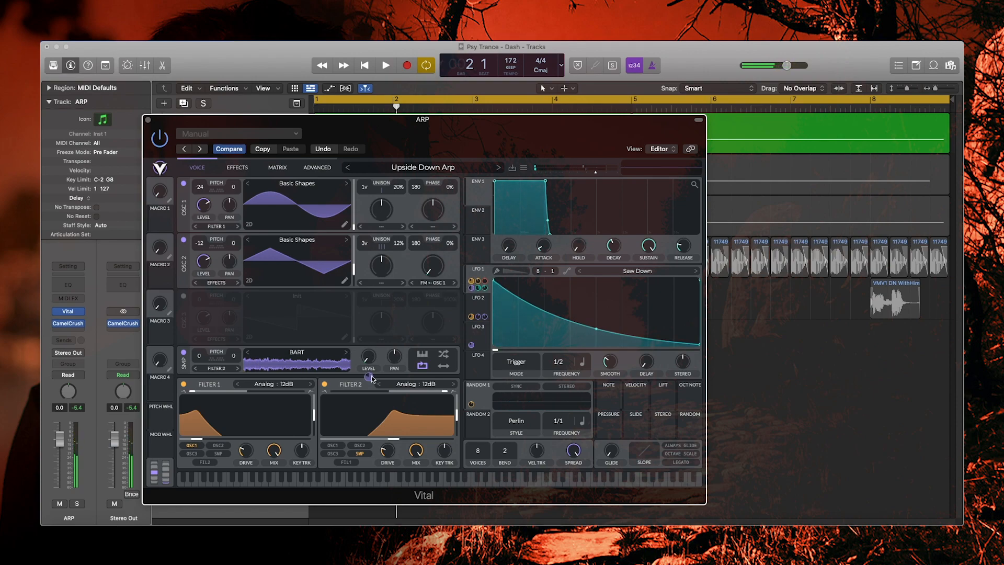
pyautogui.click(472, 335)
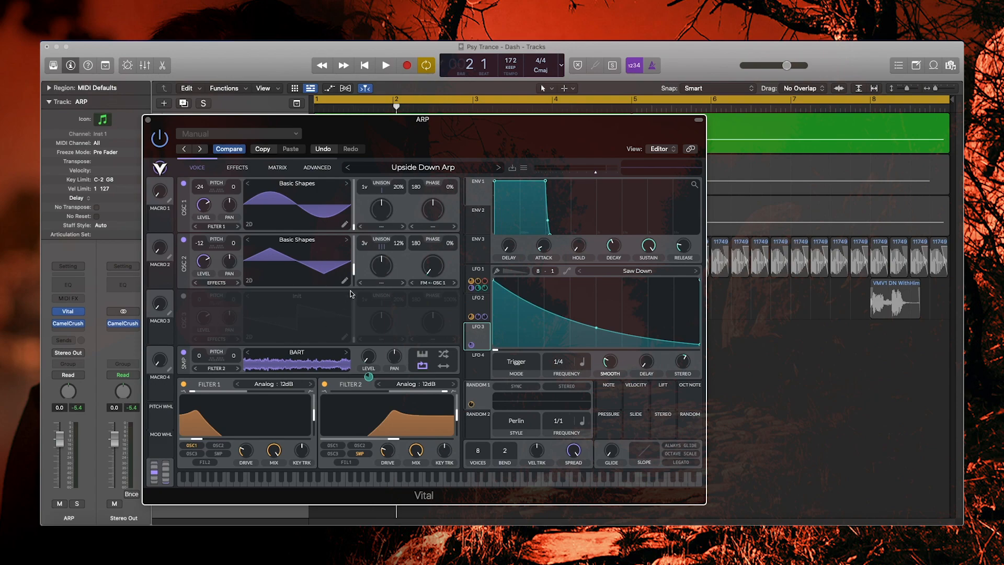
pyautogui.click(481, 310)
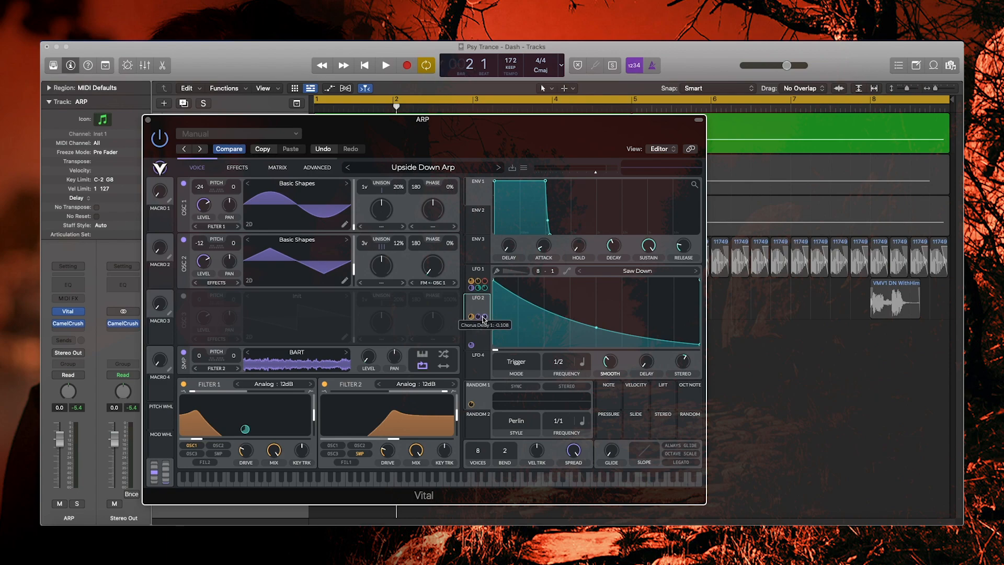
# - Audition LFO 2's 1/2-rate Saw Down sweep of Filter 1 cutoff, briefly comparing LFO 1
pyautogui.moveTo(470, 318)
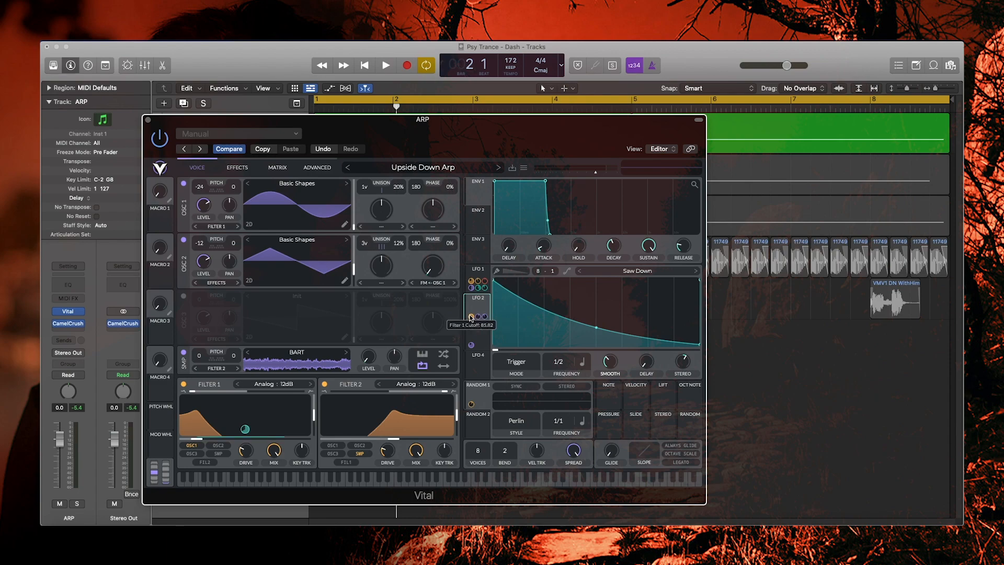
pyautogui.press('space')
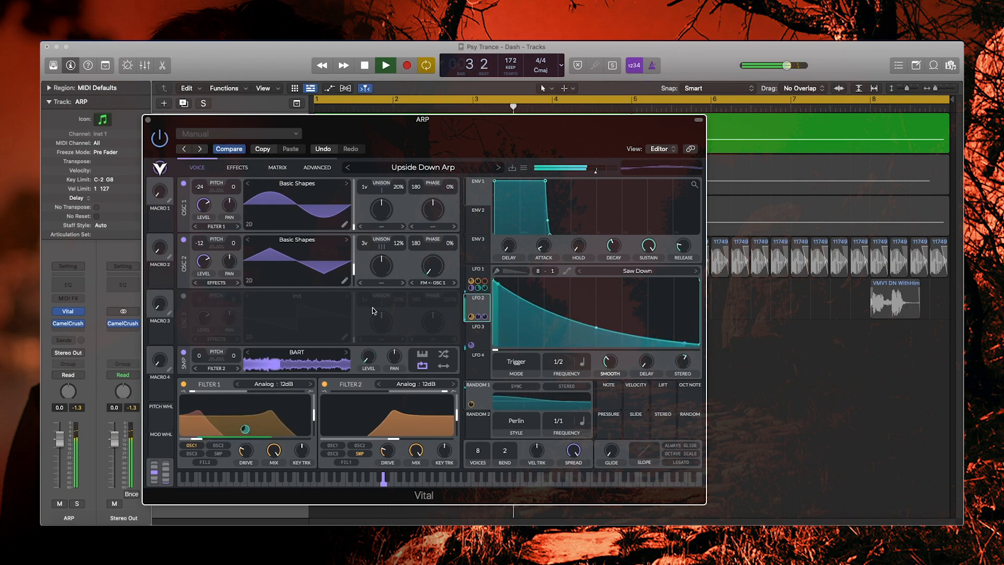
pyautogui.press('space')
pyautogui.click(477, 275)
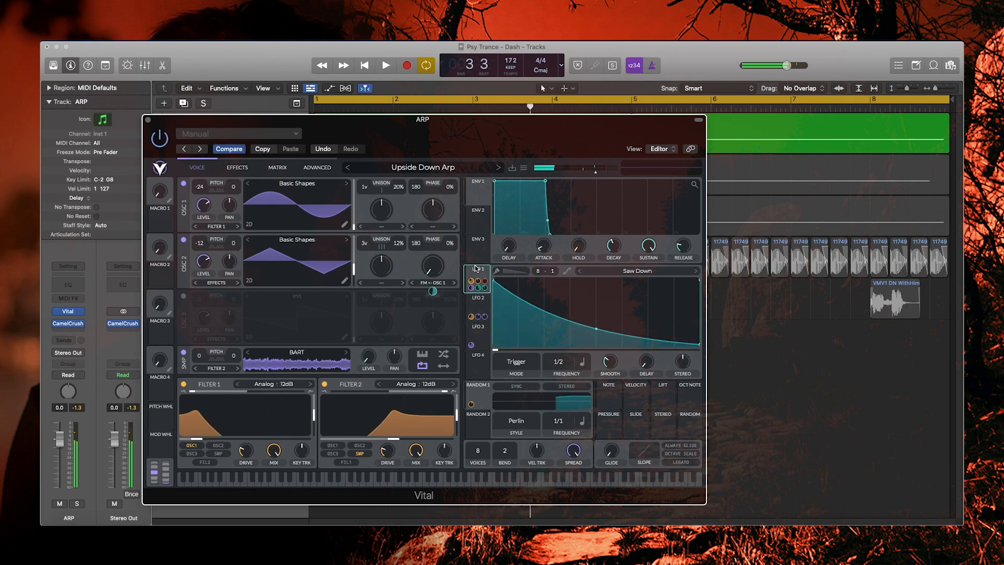
pyautogui.click(476, 303)
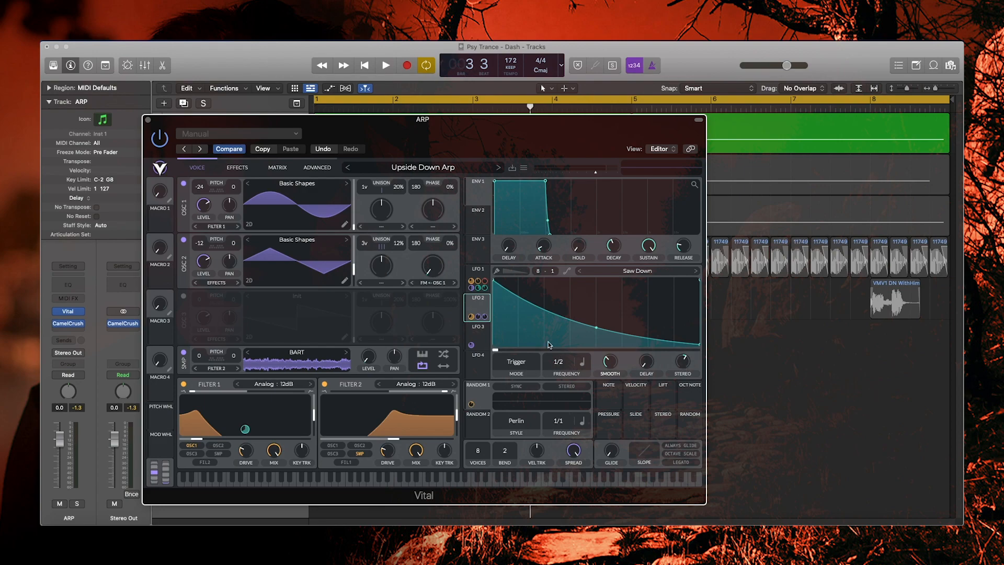
pyautogui.moveTo(472, 319)
pyautogui.press('space')
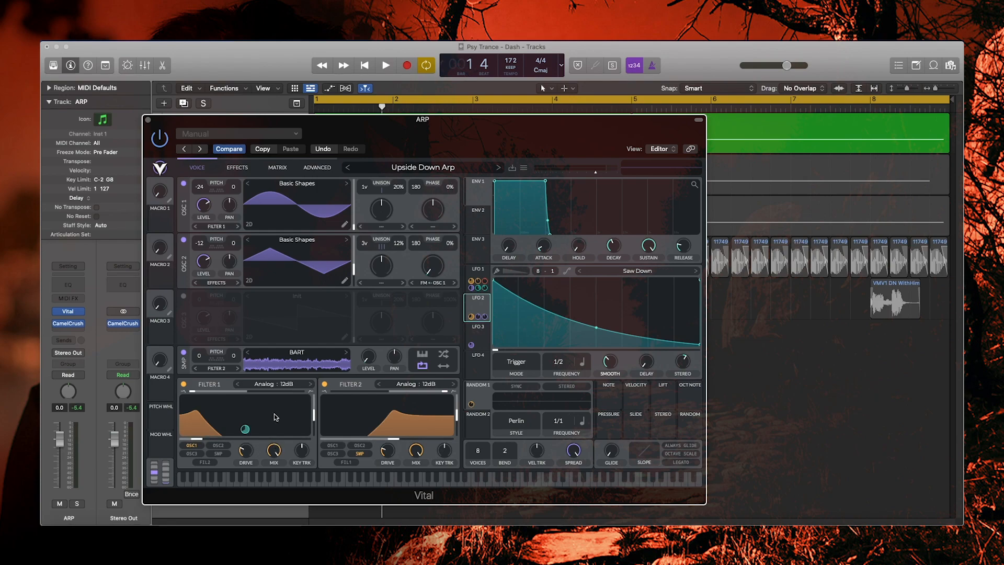
# - Play the patch three more times, then show the effects page with all effects still off
pyautogui.press('space')
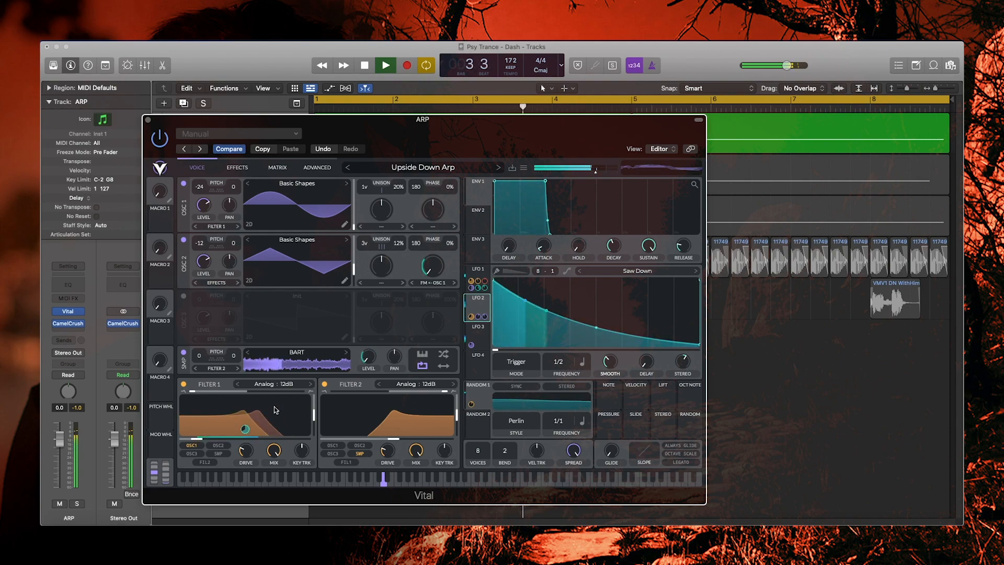
pyautogui.press('space')
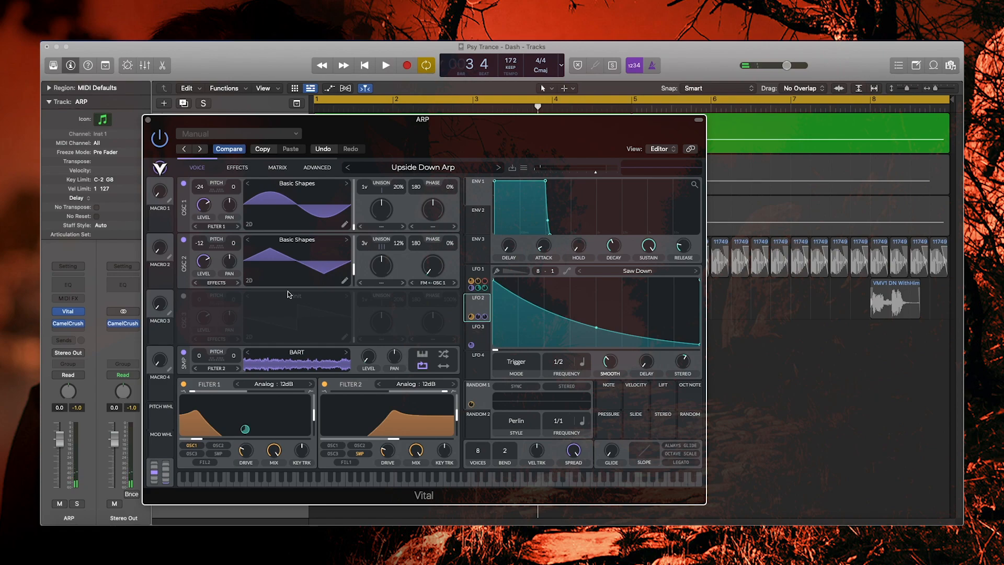
pyautogui.press('space')
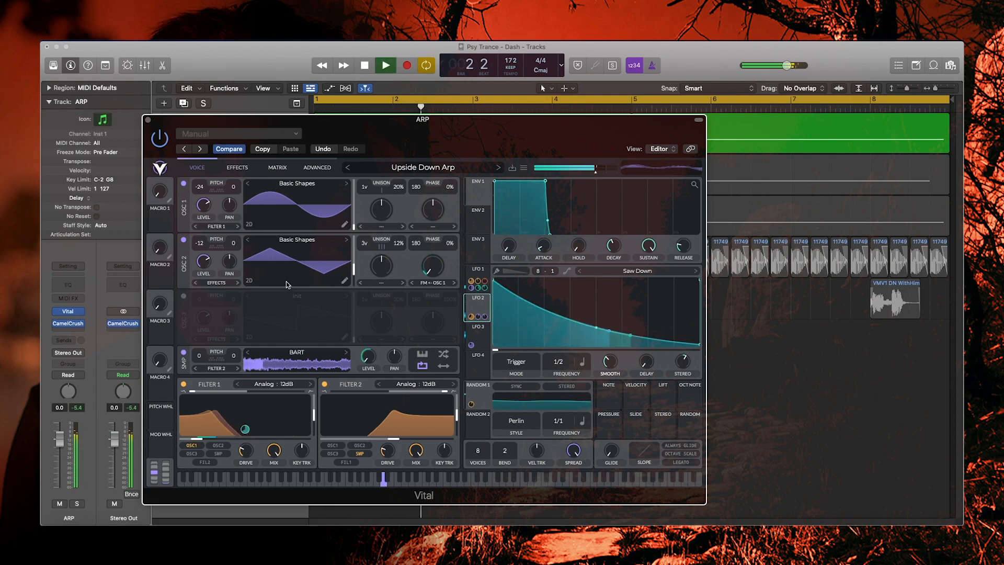
pyautogui.press('space')
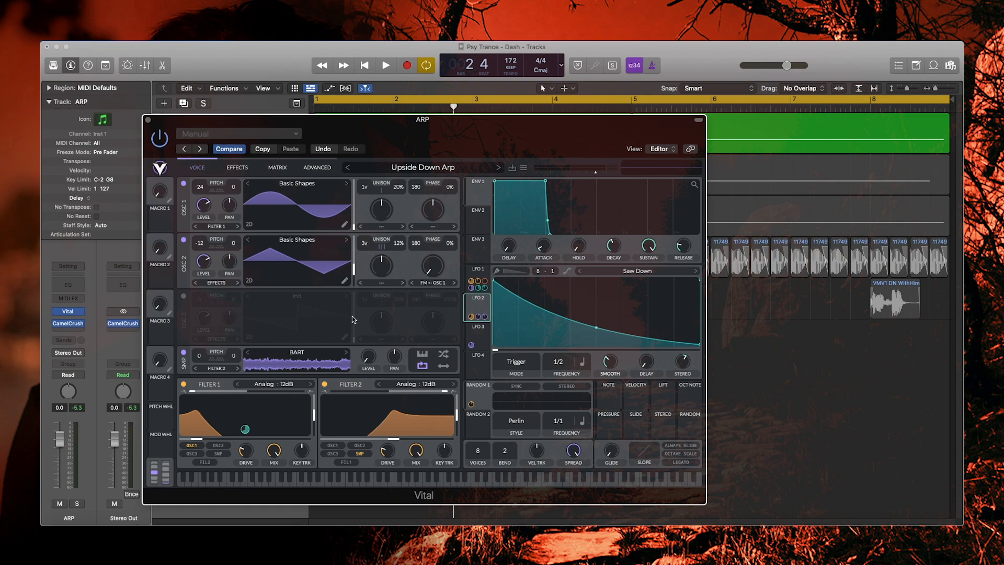
pyautogui.press('space')
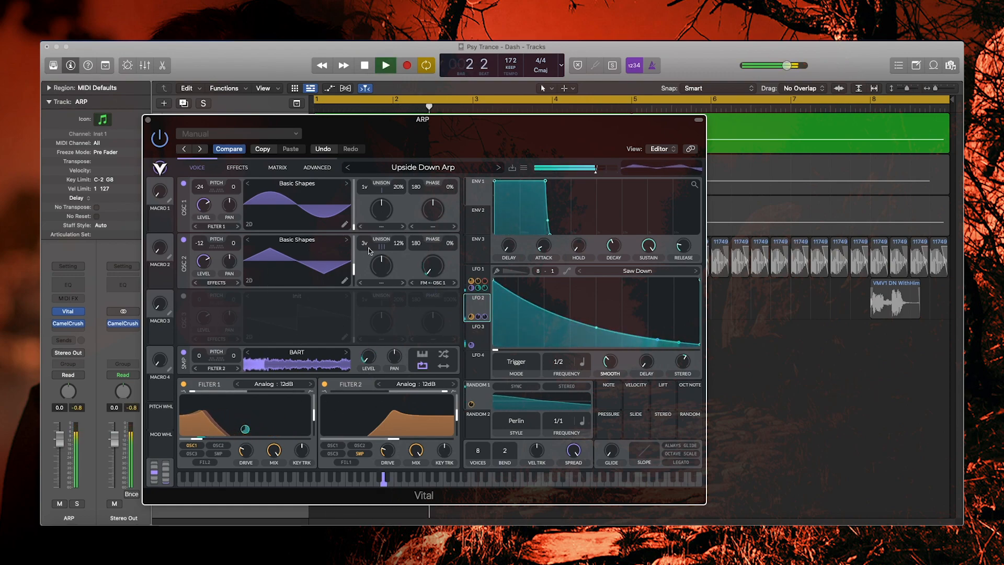
pyautogui.press('space')
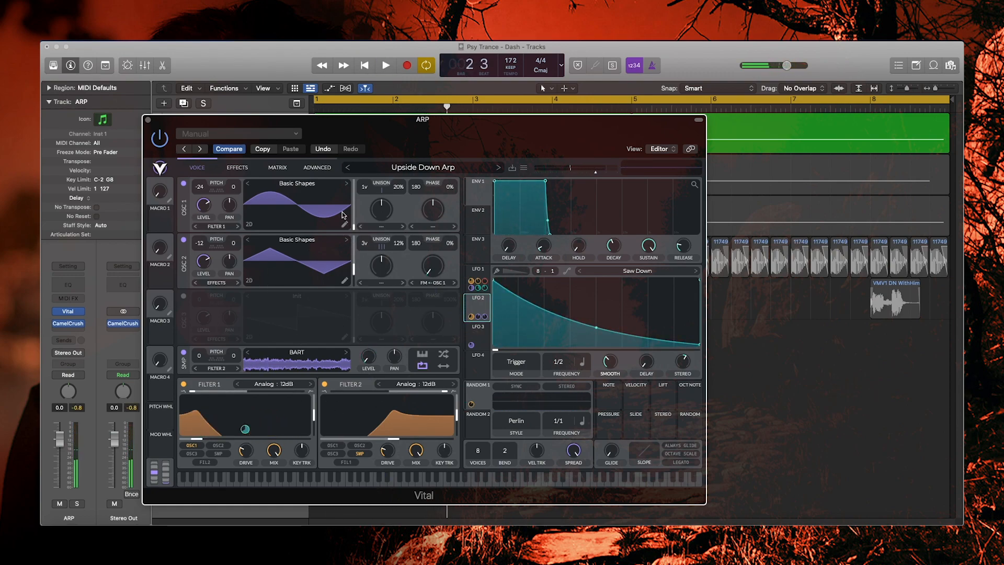
pyautogui.click(237, 167)
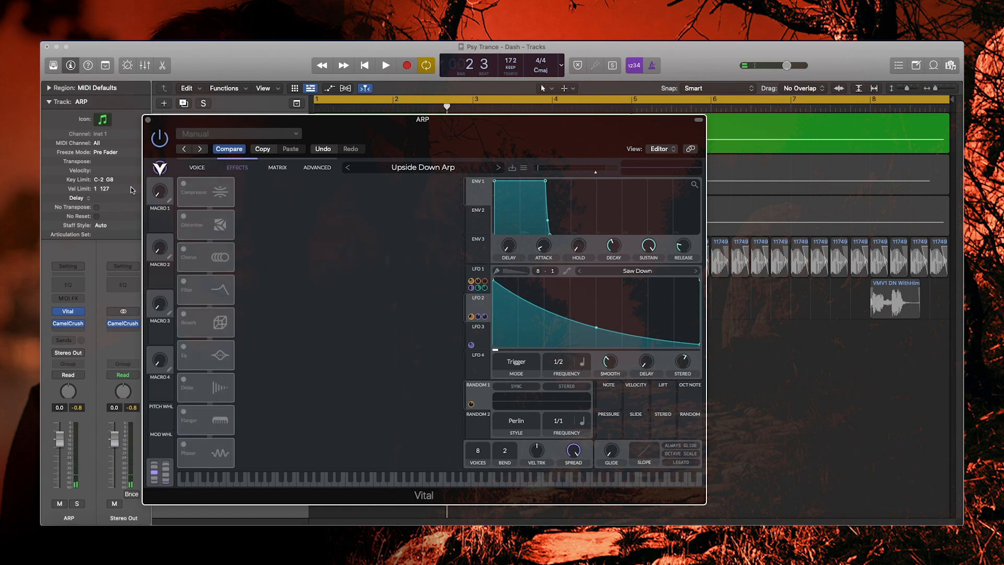
# - Switch on the Multiband Compressor and audition the compressed arp
pyautogui.click(183, 184)
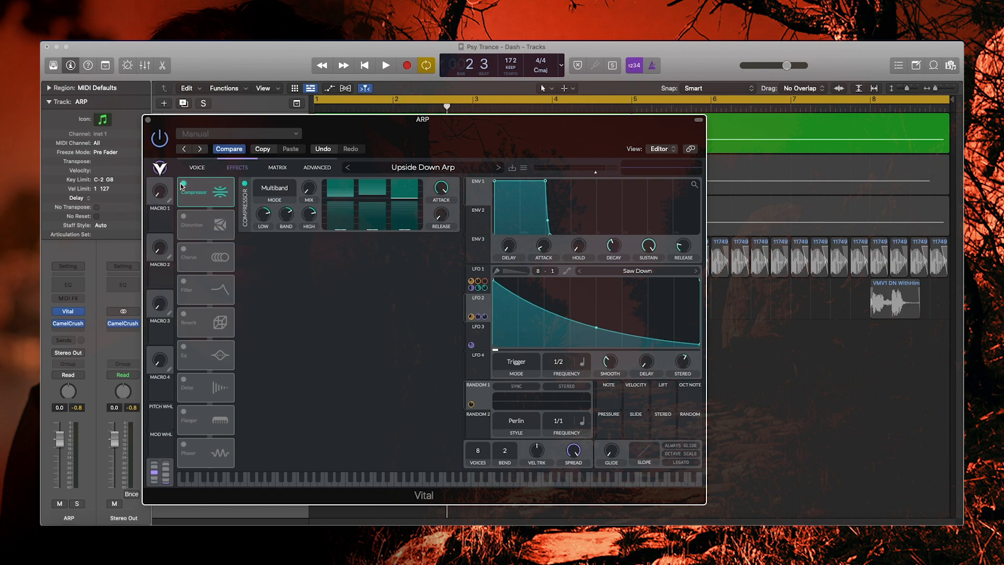
pyautogui.press('space')
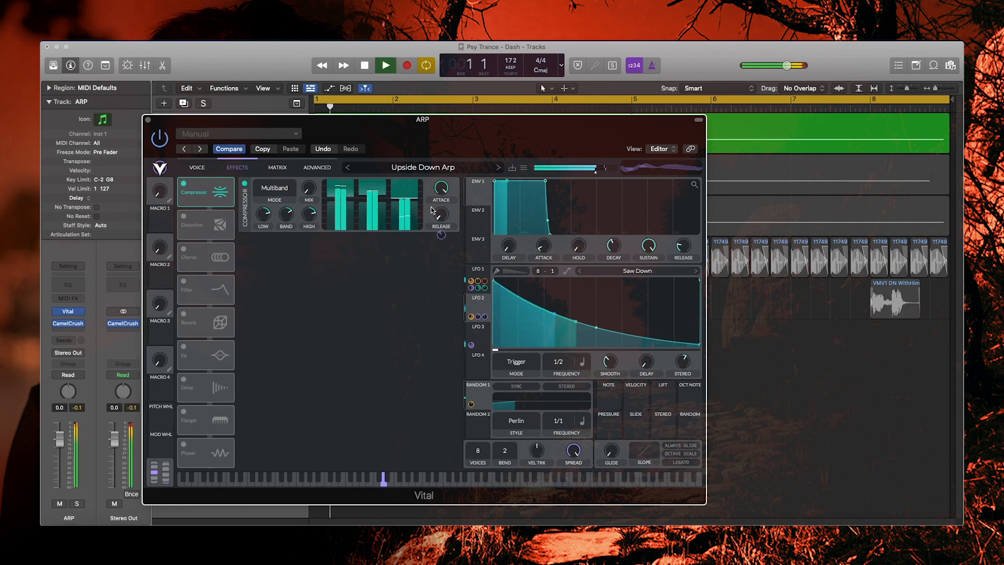
pyautogui.press('space')
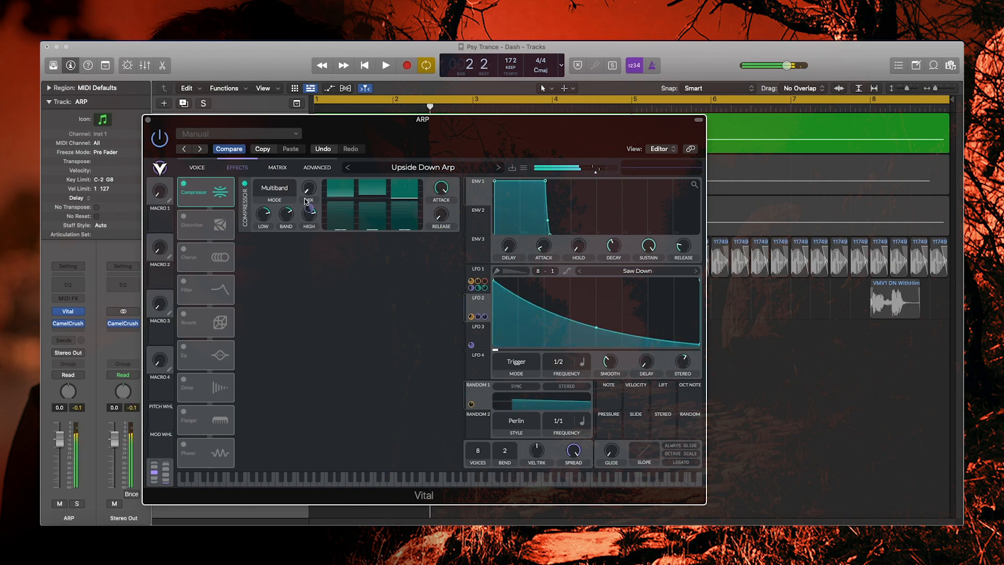
# - Inspect LFO 1 while replaying the arp, then switch the Sine Fold distortion back on
pyautogui.click(475, 276)
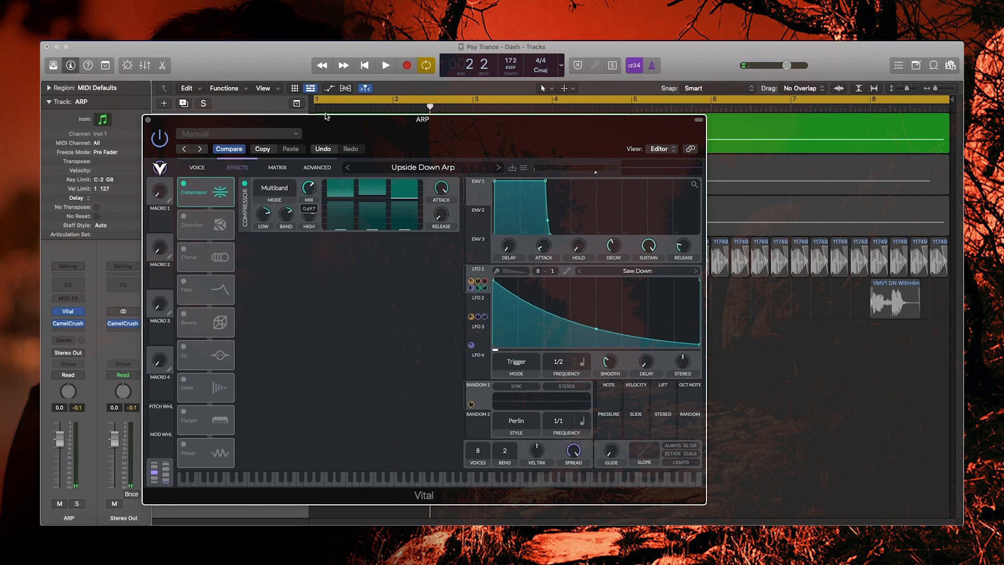
pyautogui.press('space')
pyautogui.press('space')
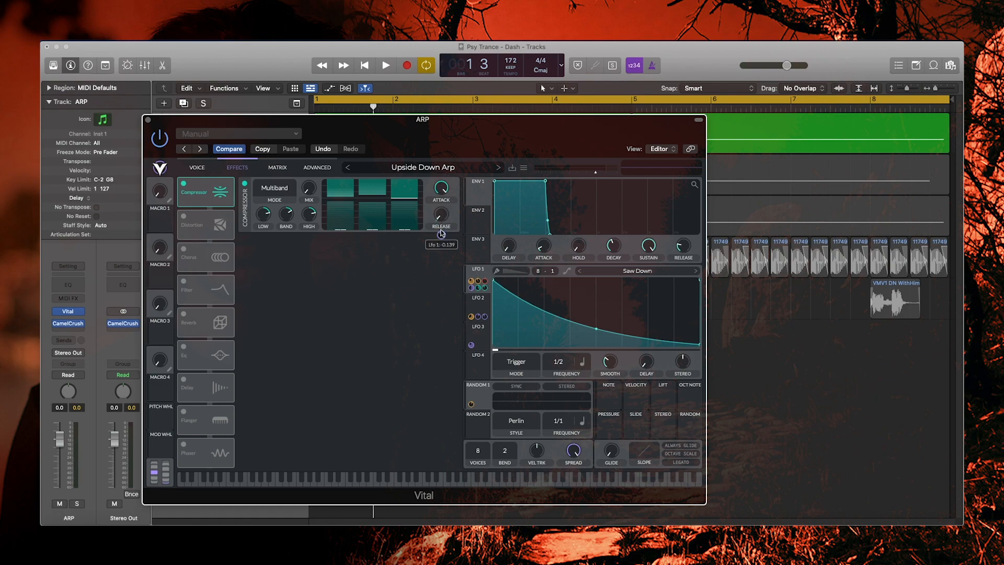
pyautogui.moveTo(442, 236)
pyautogui.press('space')
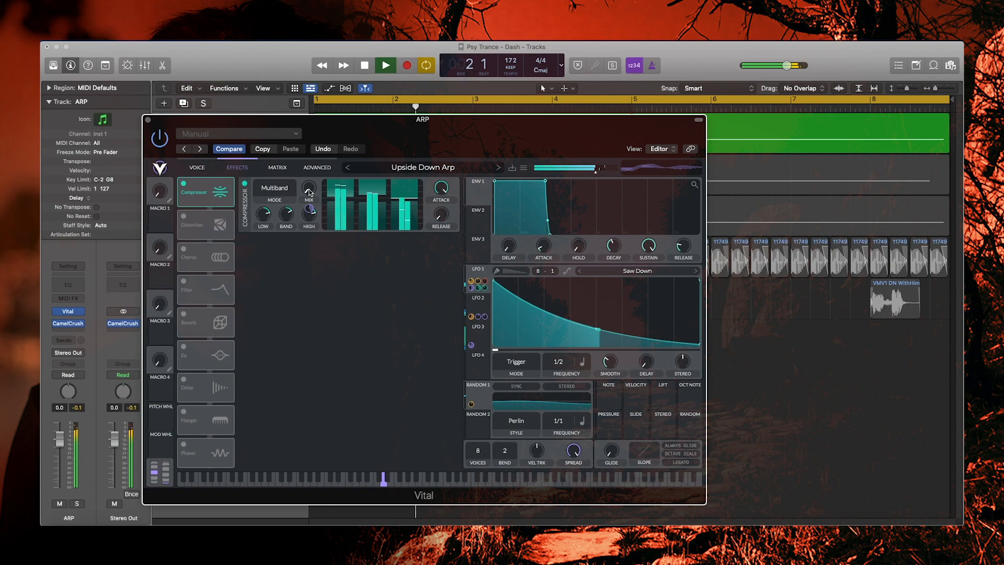
pyautogui.press('space')
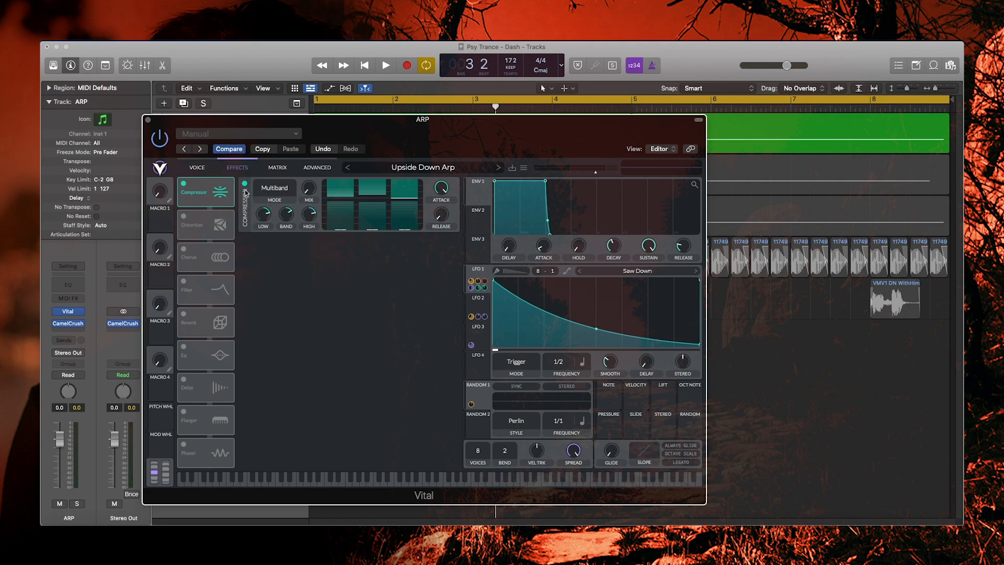
pyautogui.press('space')
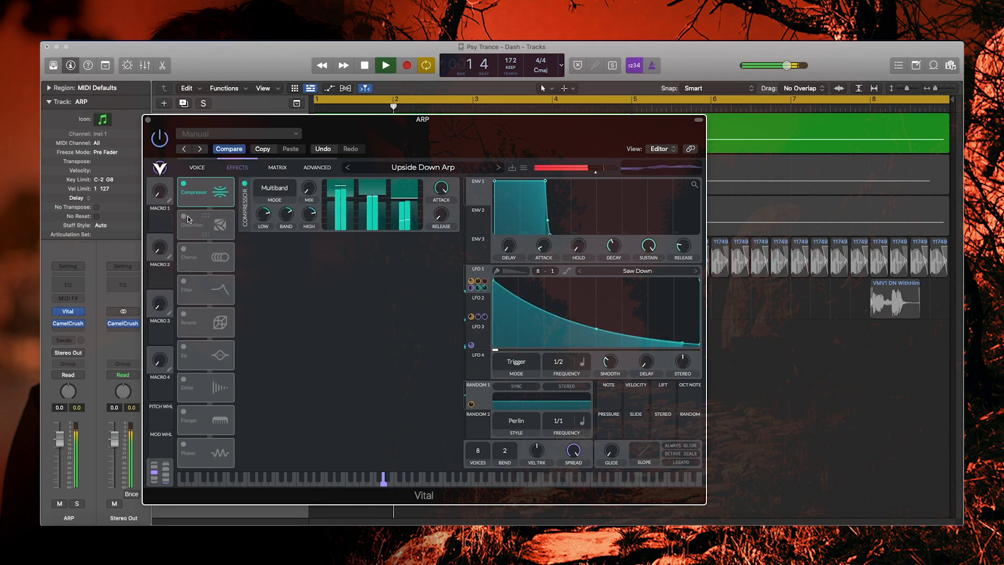
pyautogui.press('space')
pyautogui.click(186, 216)
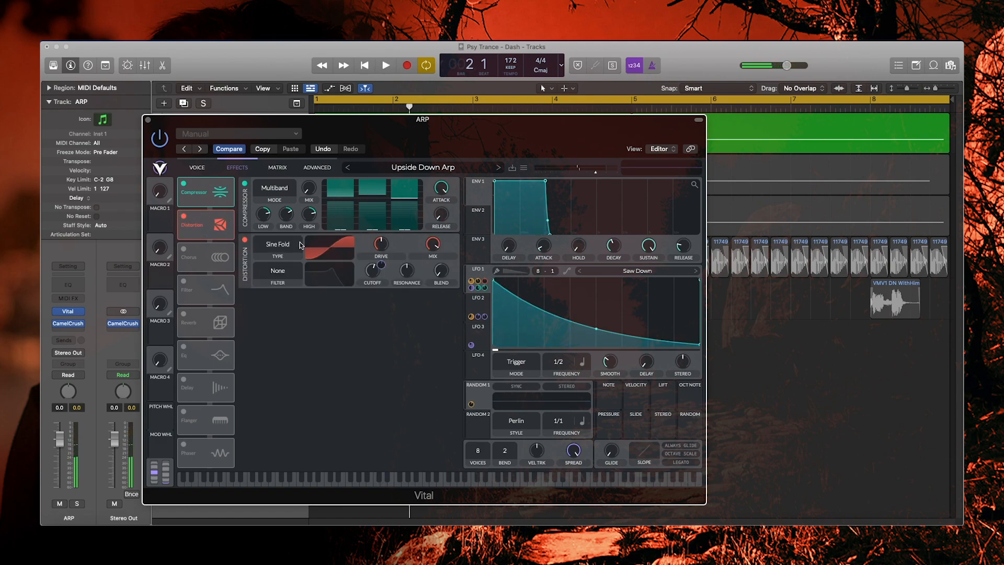
# - Audition the distorted arp, then enable the 8-voice Chorus below Distortion
pyautogui.moveTo(384, 264)
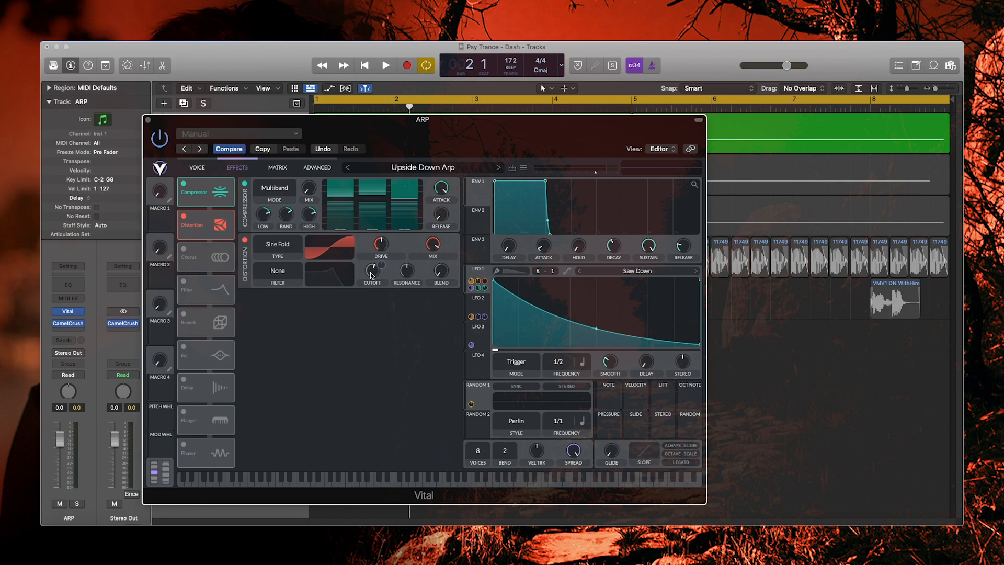
pyautogui.press('space')
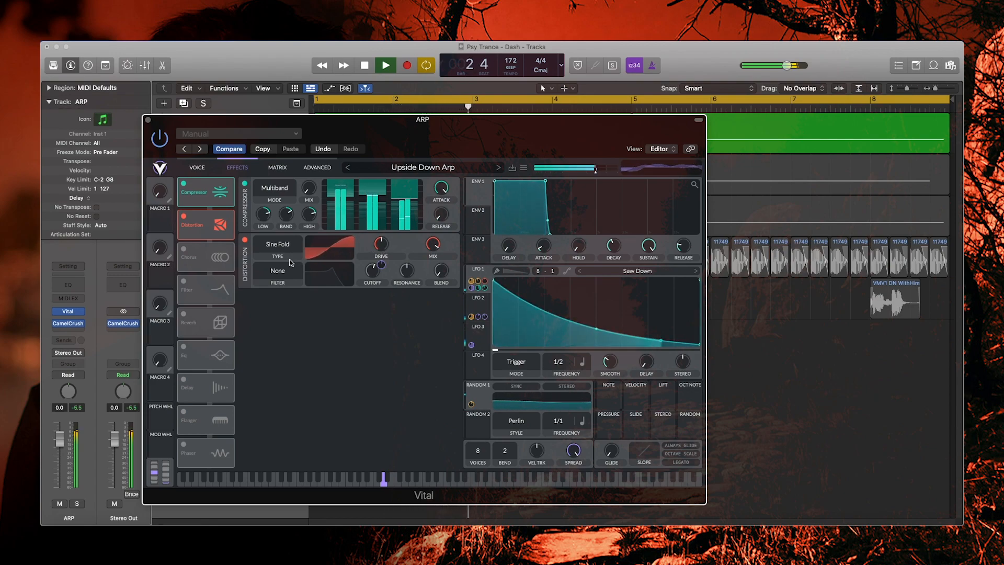
pyautogui.press('space')
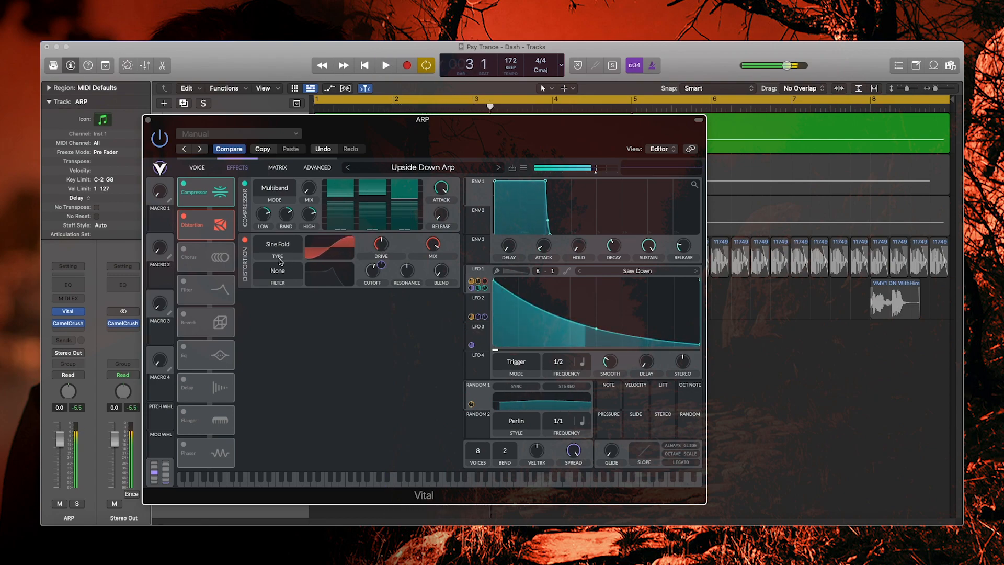
pyautogui.click(184, 249)
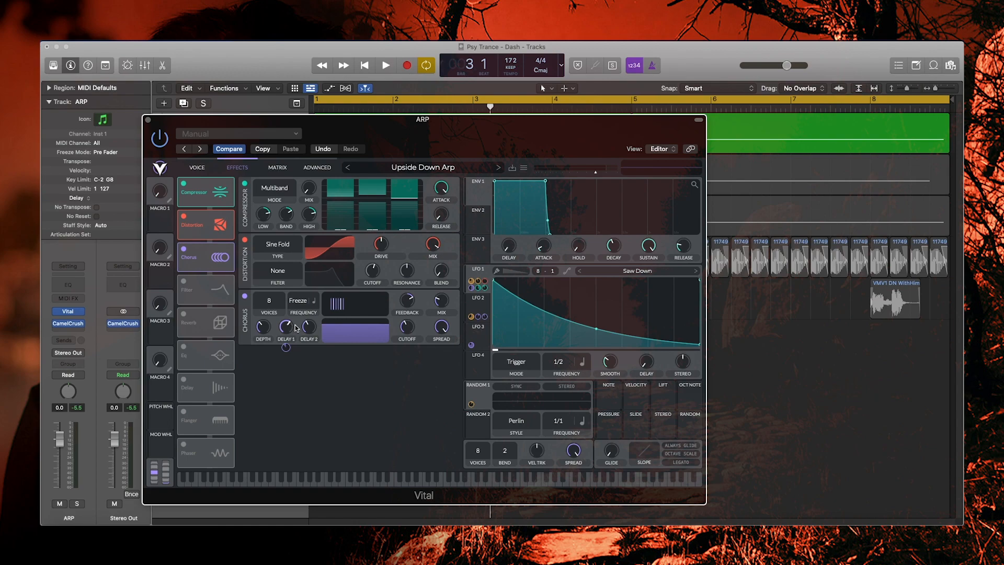
pyautogui.moveTo(310, 348)
# - Show LFO 2 and lower the Chorus mix to about 35% while the arp plays
pyautogui.click(473, 309)
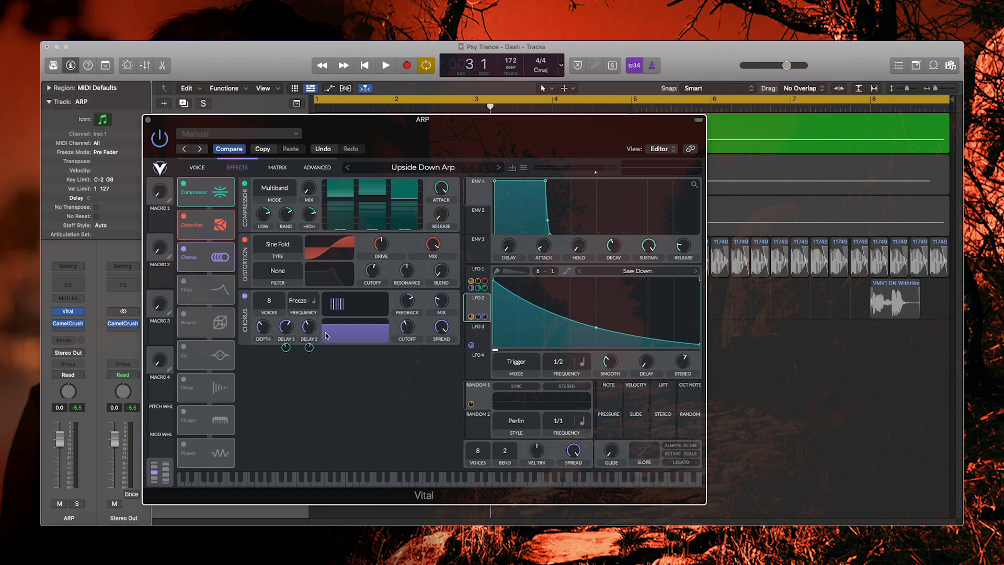
pyautogui.press('space')
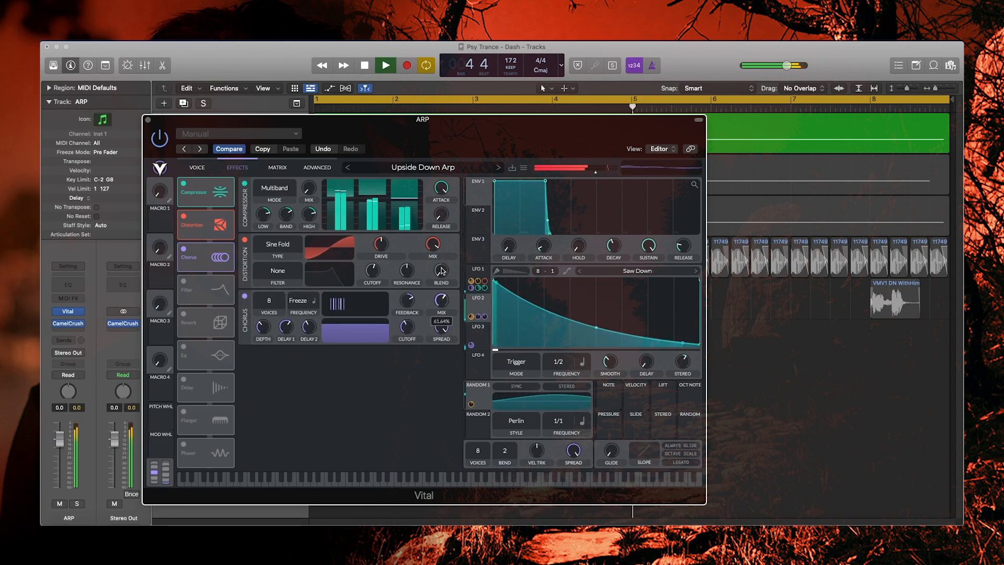
pyautogui.moveTo(441, 267); pyautogui.dragTo(435, 286)
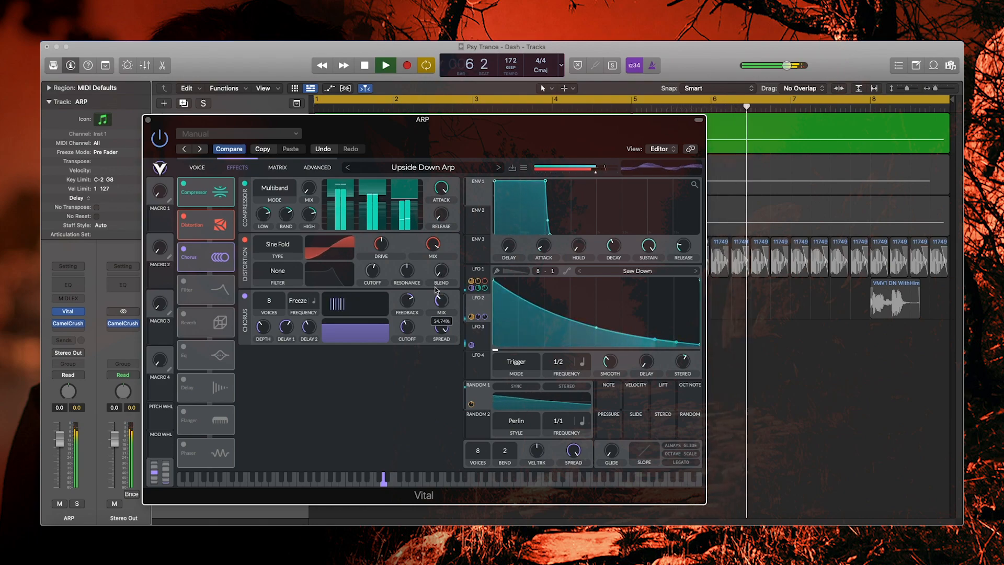
pyautogui.press('space')
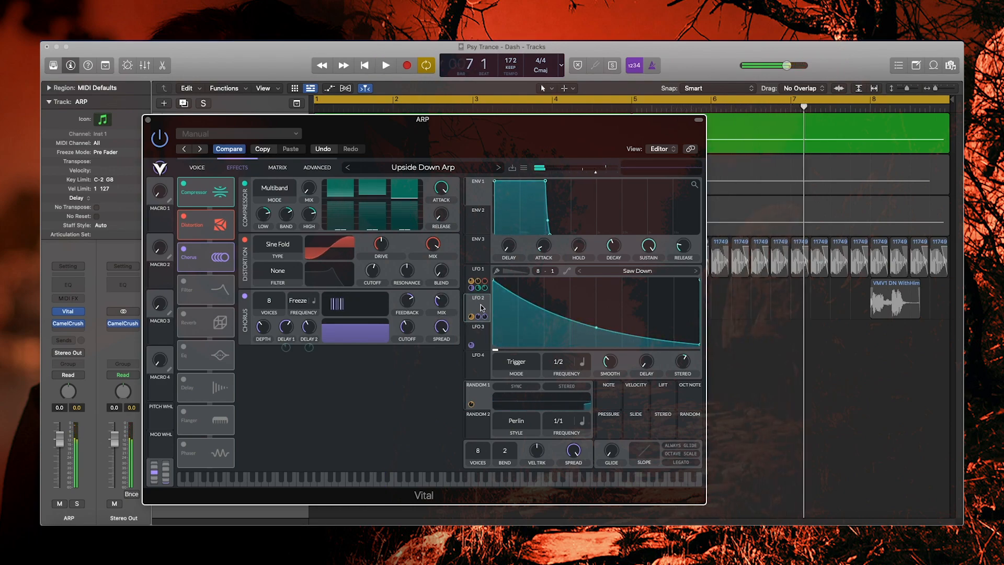
# - Assign LFO 2 to the Chorus mix with a negative amount of about -0.16
pyautogui.moveTo(476, 304); pyautogui.dragTo(441, 301)
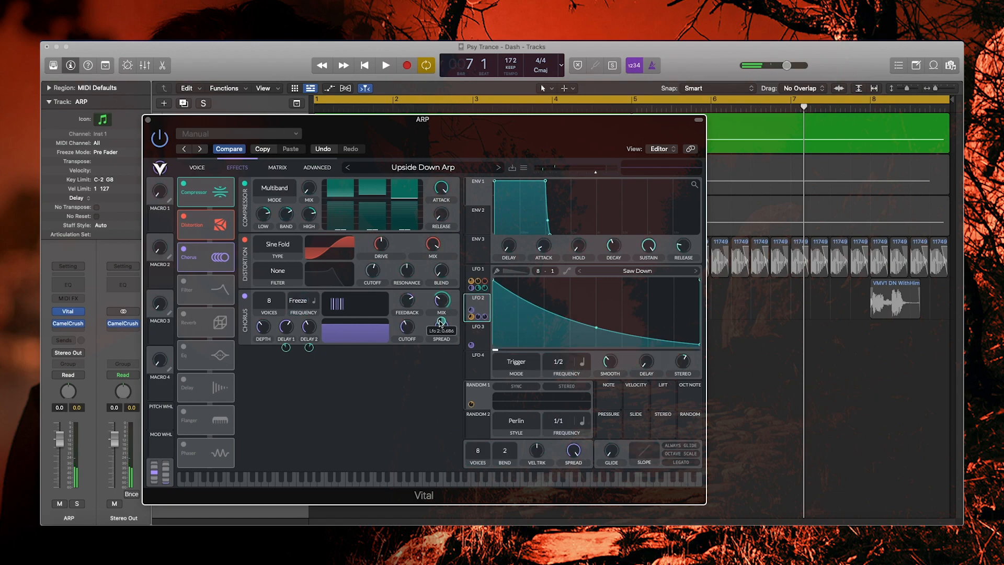
pyautogui.press('space')
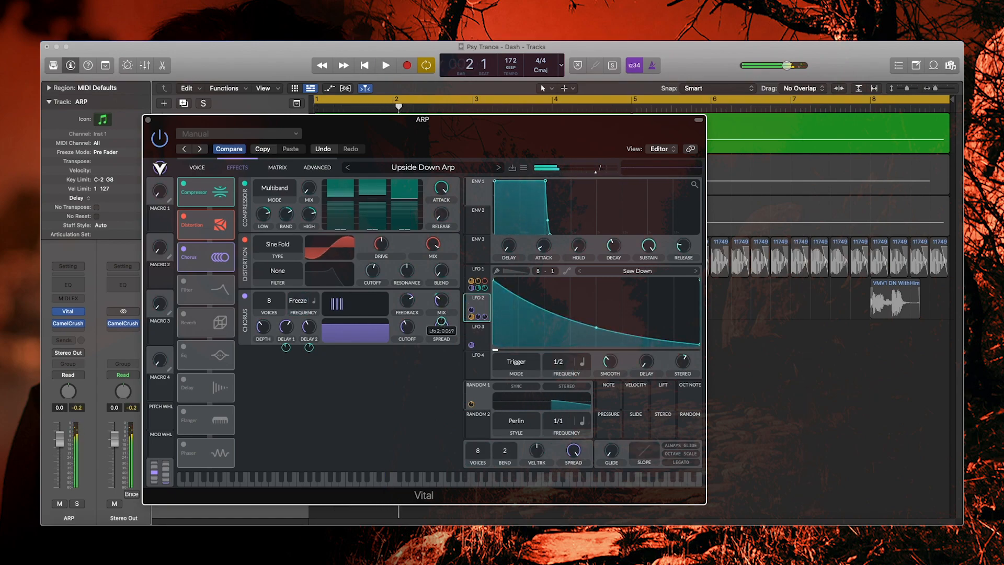
pyautogui.moveTo(441, 321); pyautogui.dragTo(441, 317)
pyautogui.moveTo(440, 298)
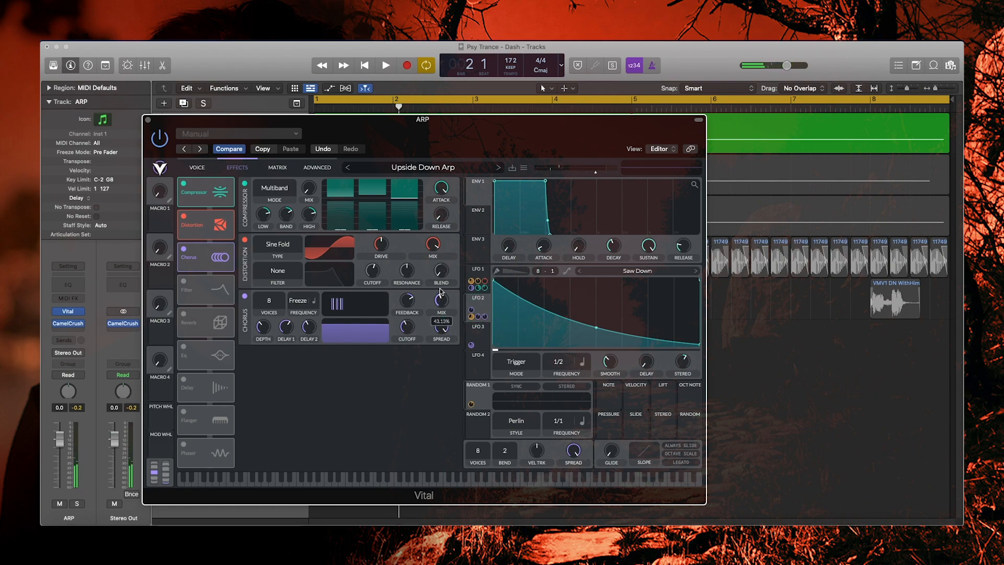
pyautogui.press('space')
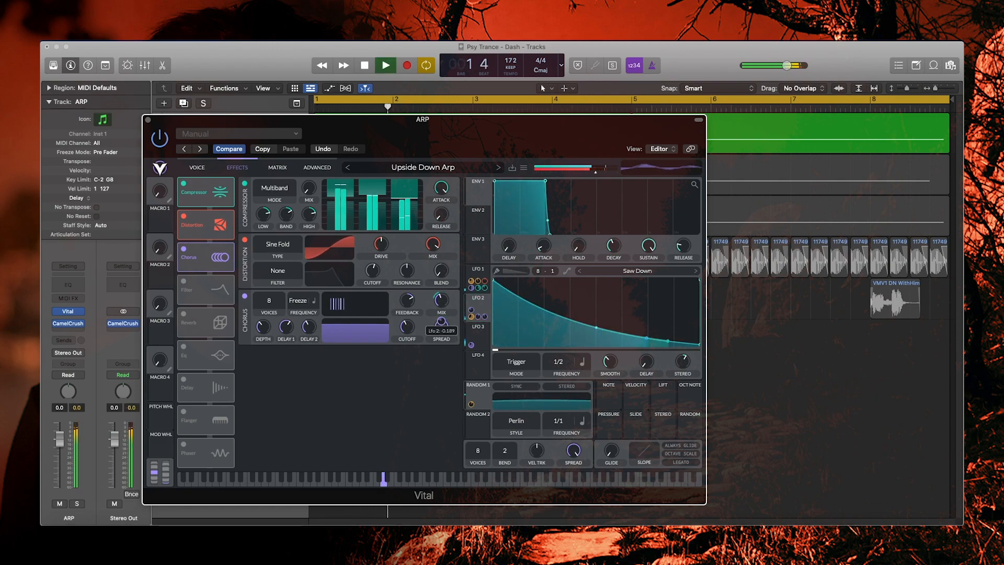
pyautogui.moveTo(441, 321); pyautogui.dragTo(441, 339)
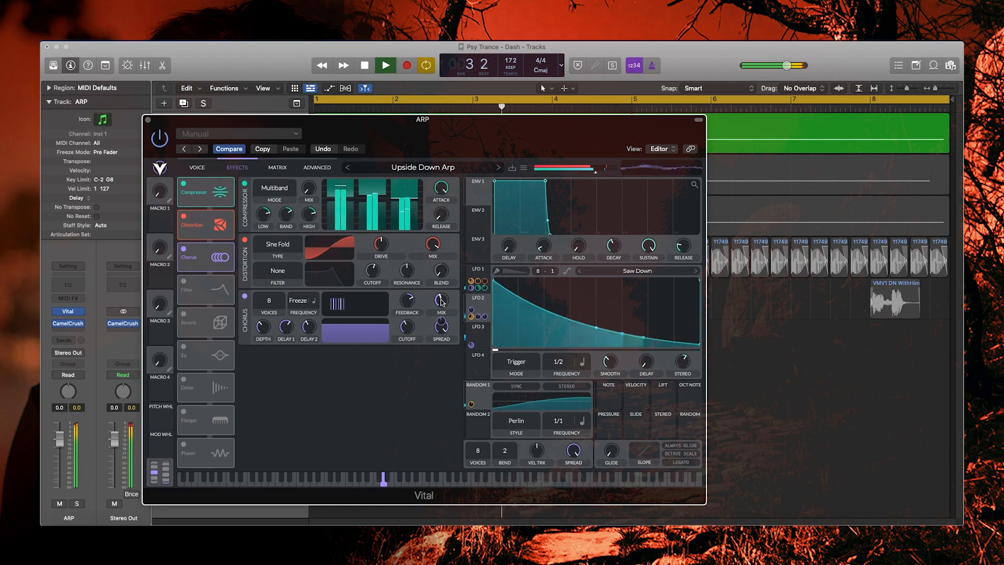
pyautogui.moveTo(440, 305)
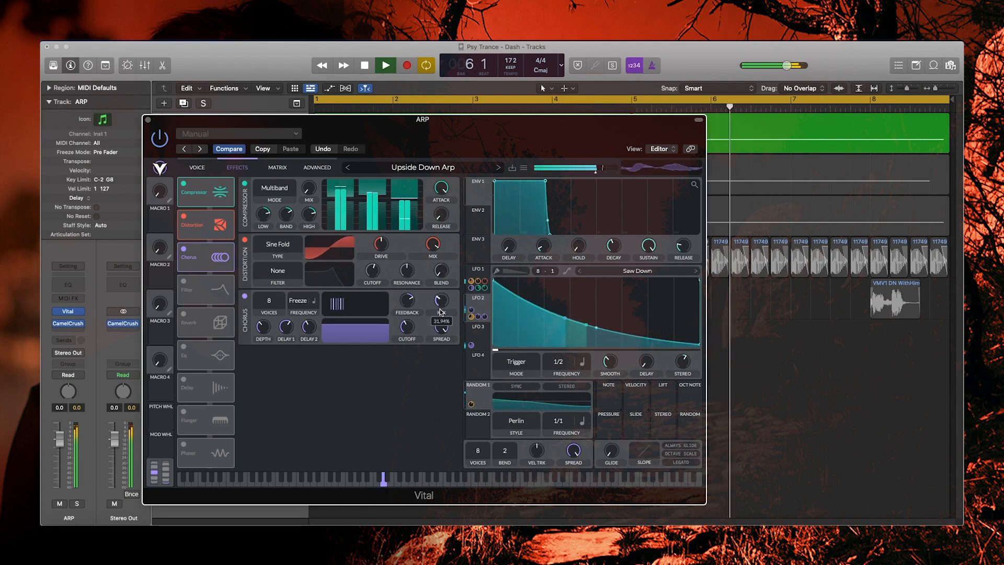
pyautogui.press('space')
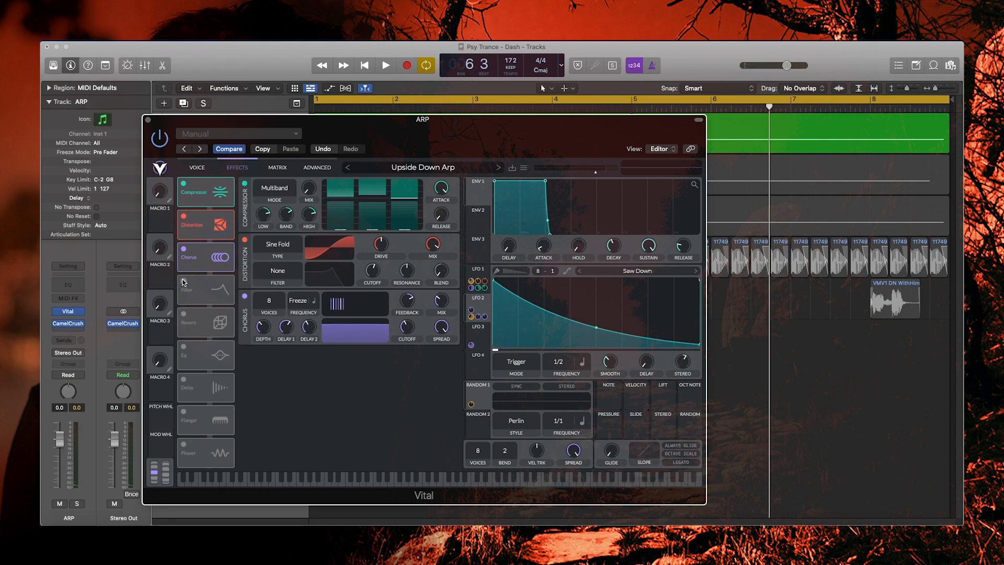
# - Turn on the Analog 12dB Filter effect after Chorus and audition it
pyautogui.click(184, 282)
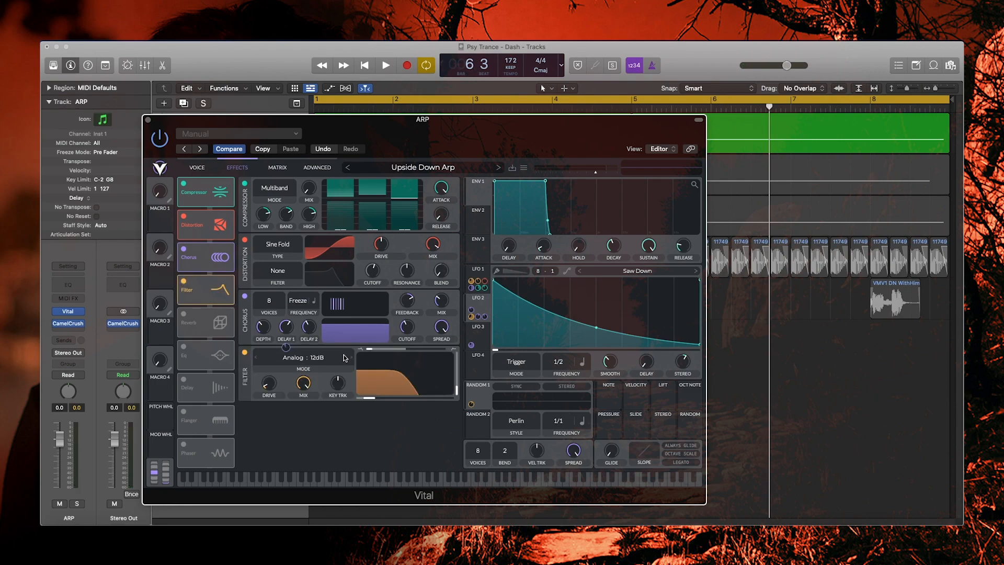
pyautogui.press('Return')
pyautogui.press('space')
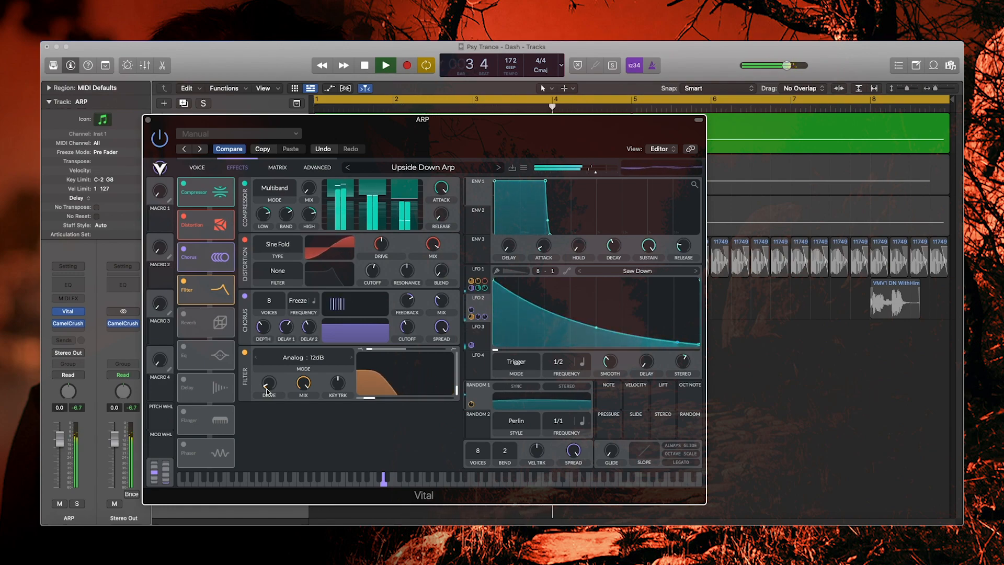
pyautogui.press('space')
# - Check the Voice tab settings, return to Effects, and audition the filtered arp again
pyautogui.click(196, 167)
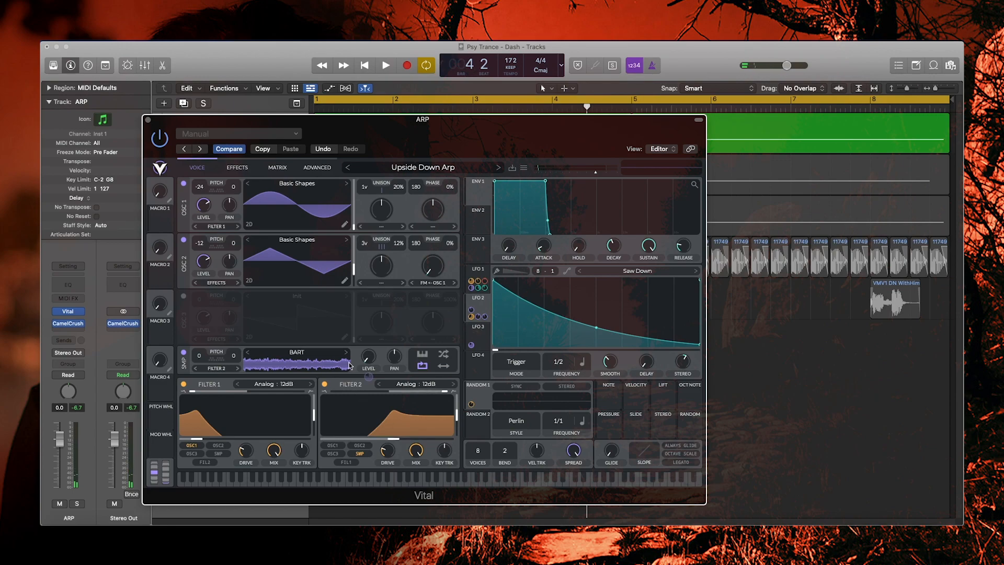
pyautogui.click(242, 170)
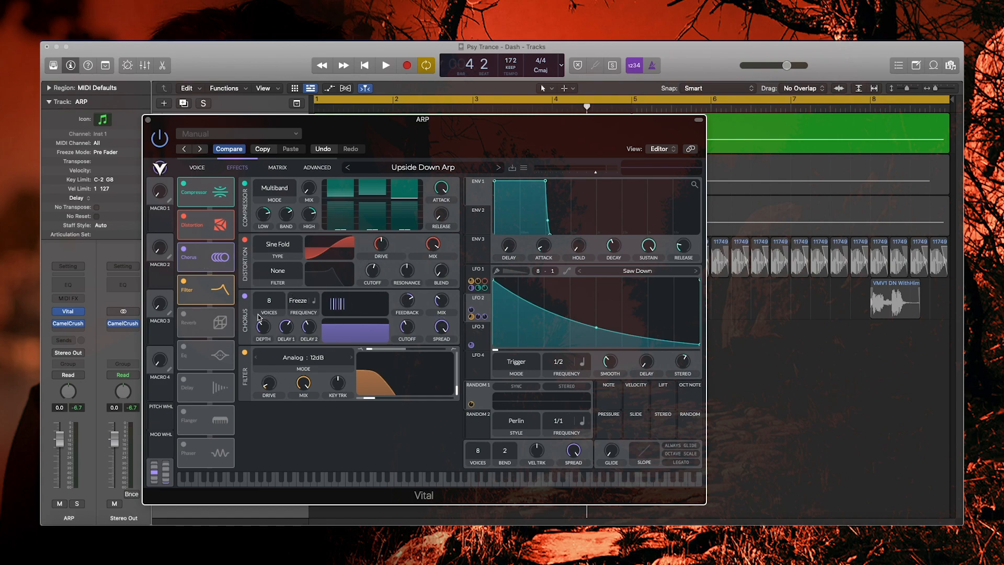
pyautogui.press('space')
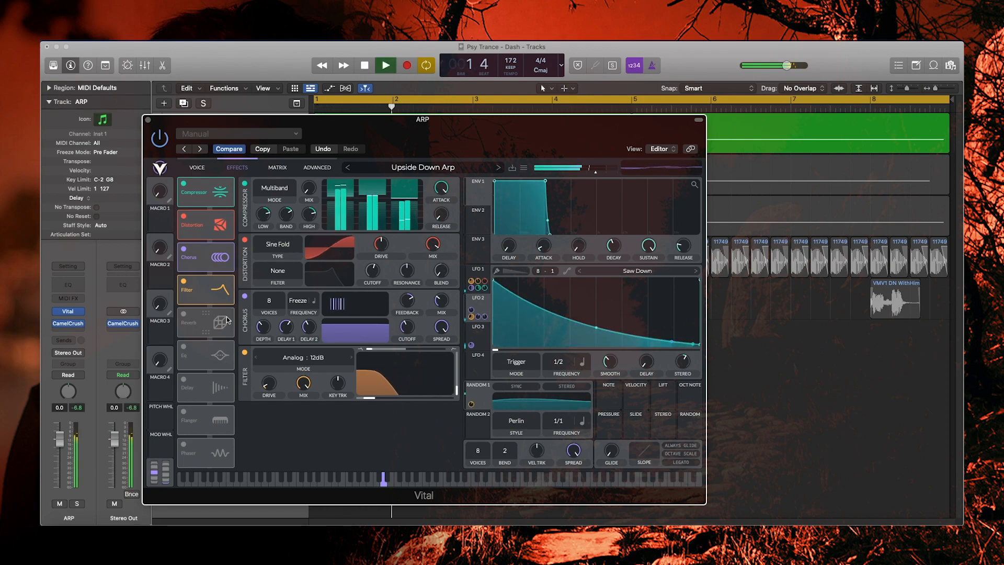
pyautogui.press('space')
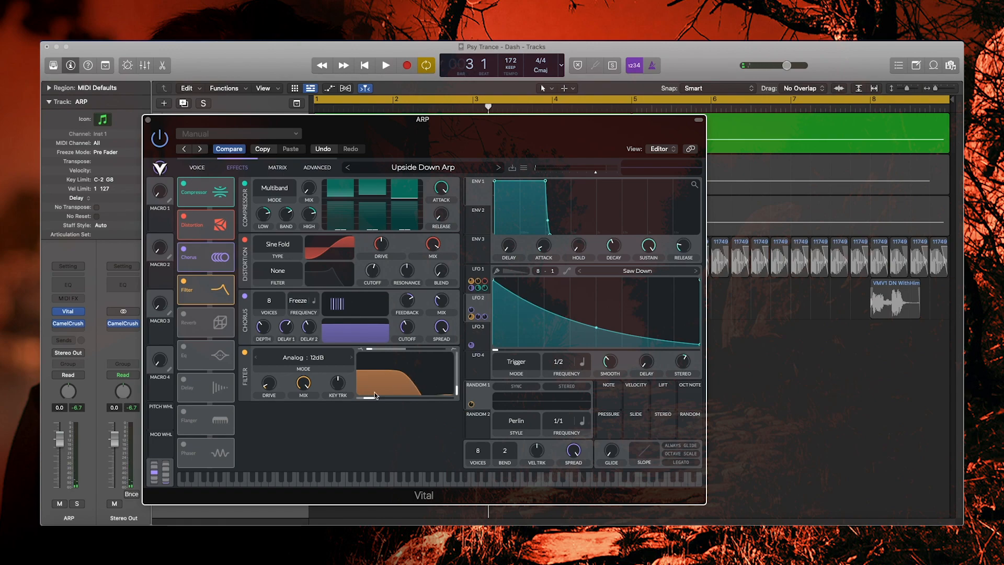
pyautogui.moveTo(411, 390)
pyautogui.press('space')
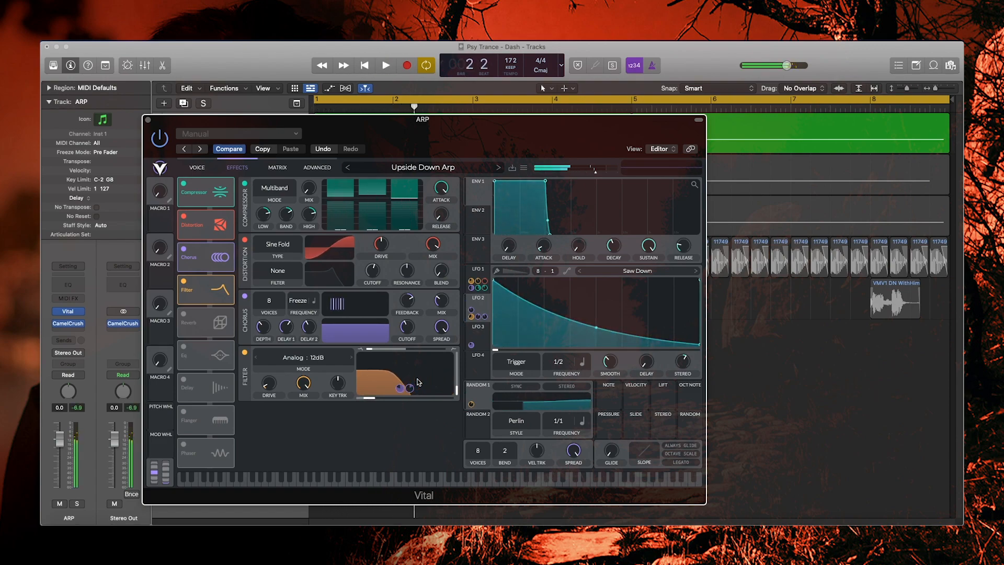
pyautogui.press('space')
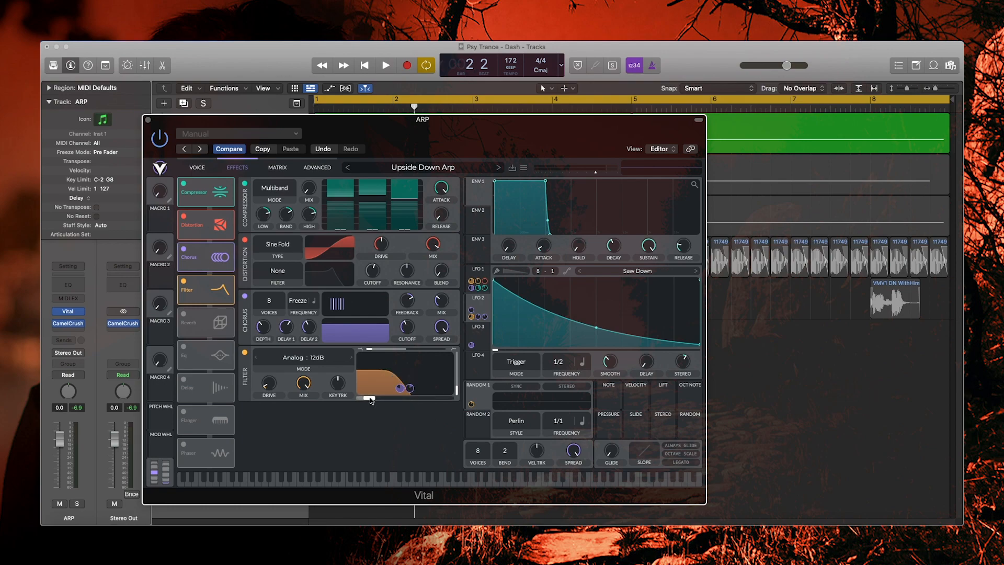
pyautogui.press('space')
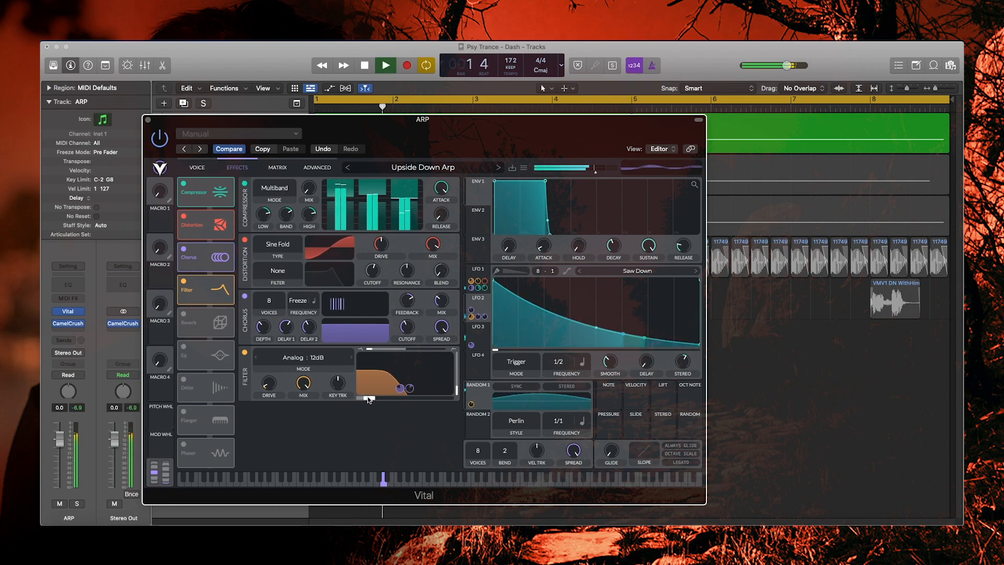
pyautogui.press('space')
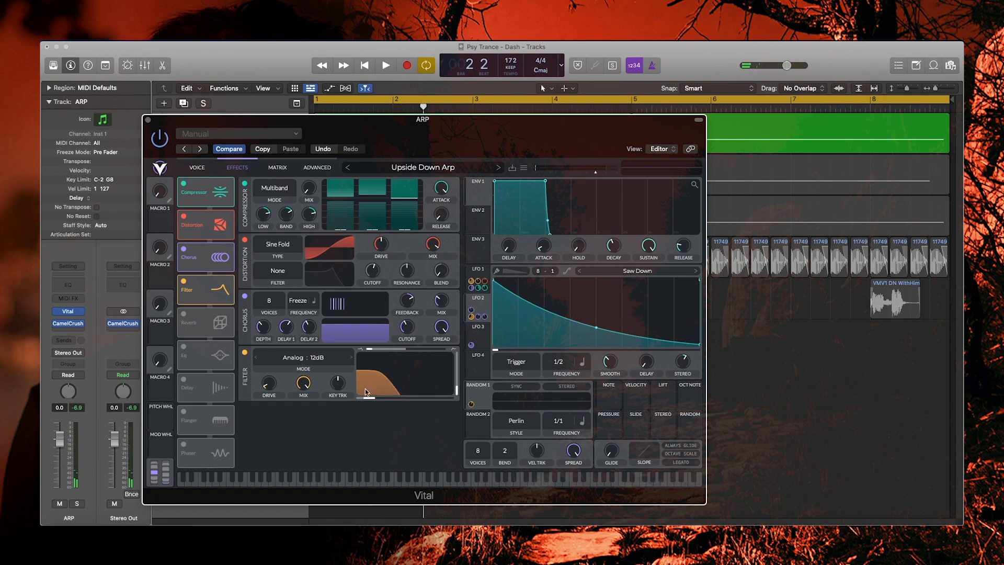
# - Enable the Reverb after the Filter and raise its size to about 73%
pyautogui.click(184, 314)
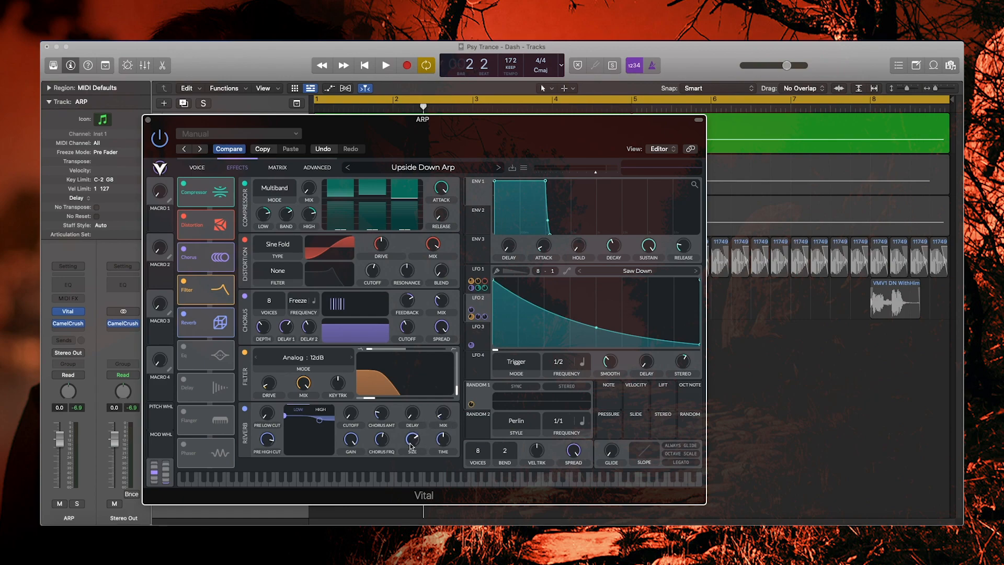
pyautogui.click(444, 440)
pyautogui.press('space')
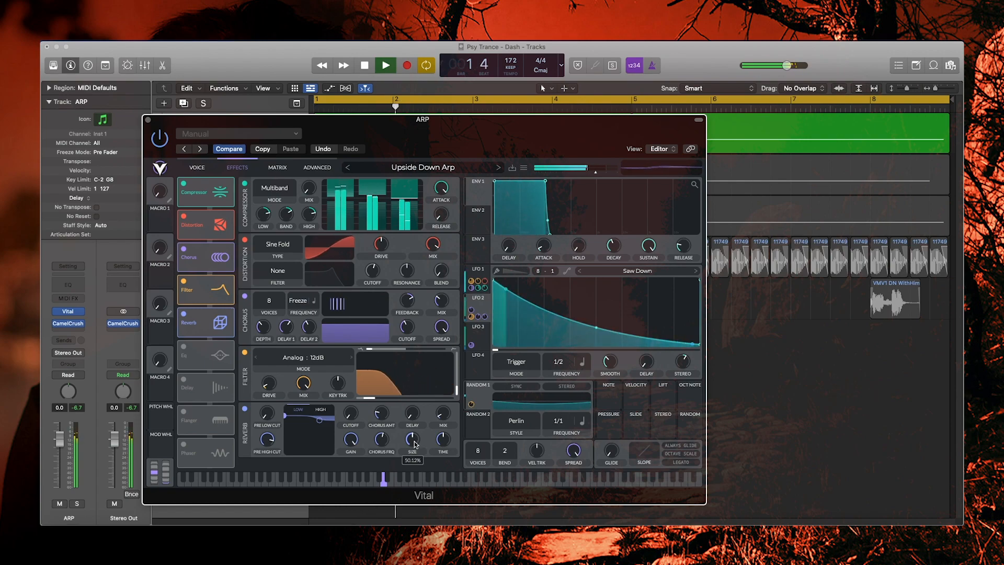
pyautogui.moveTo(415, 443)
pyautogui.moveTo(414, 444); pyautogui.dragTo(415, 420)
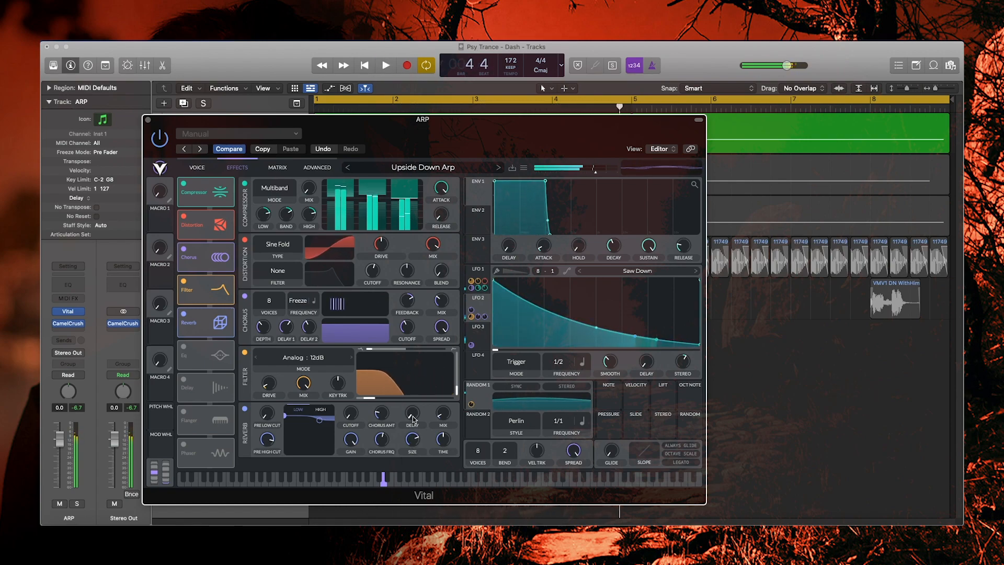
pyautogui.press('space')
# - Audition the complete effects chain once more, then stop playback
pyautogui.moveTo(416, 439)
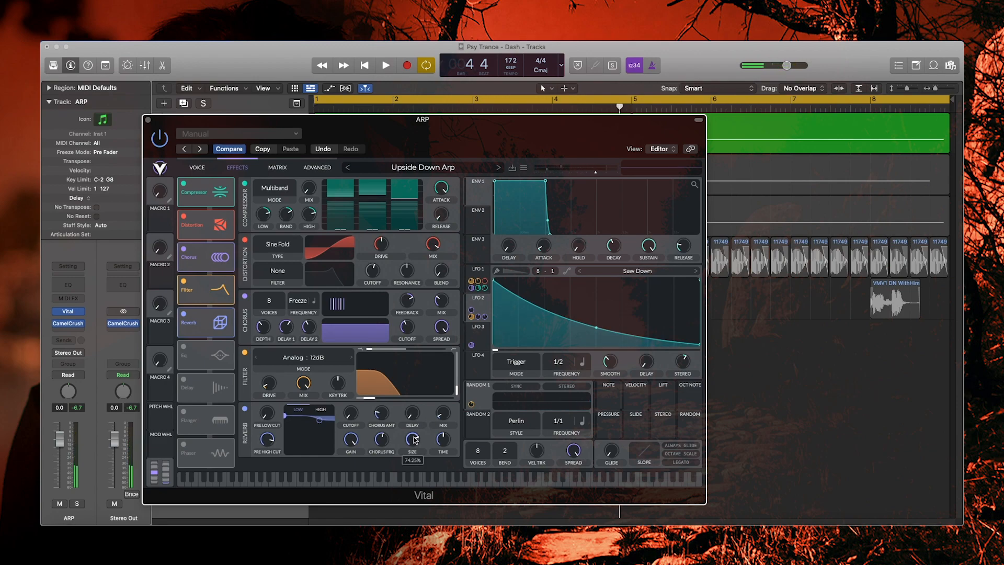
pyautogui.press('space')
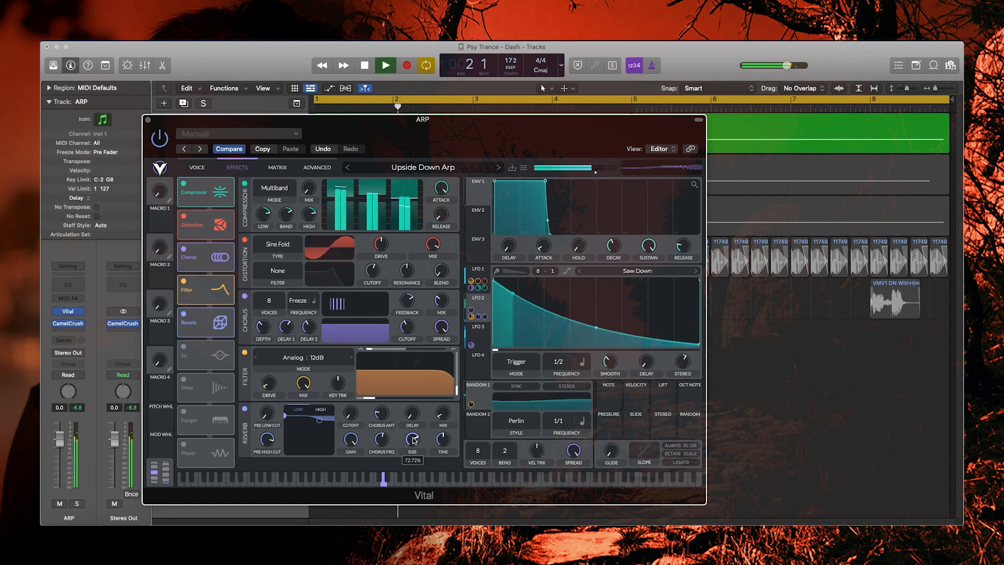
pyautogui.moveTo(439, 417)
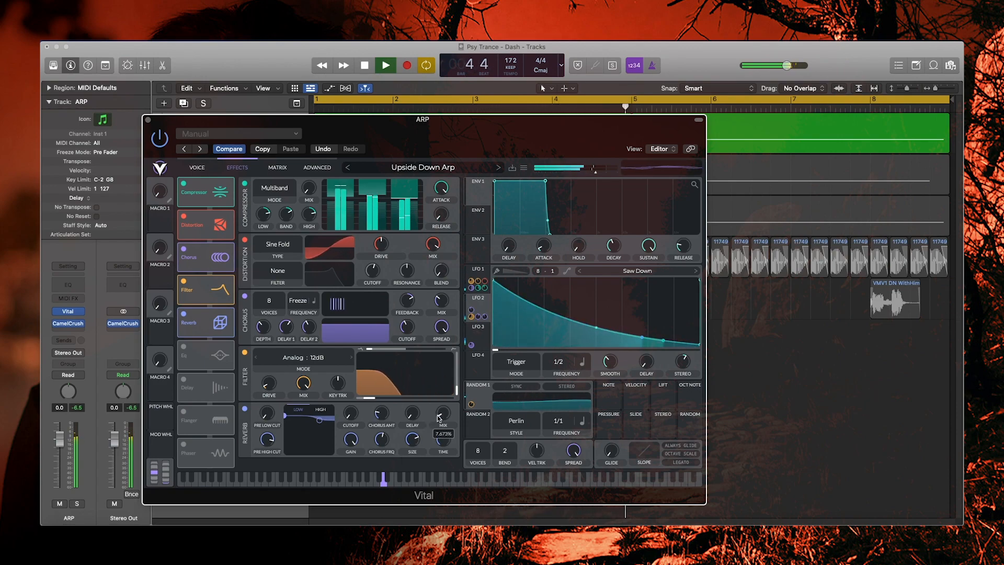
pyautogui.press('space')
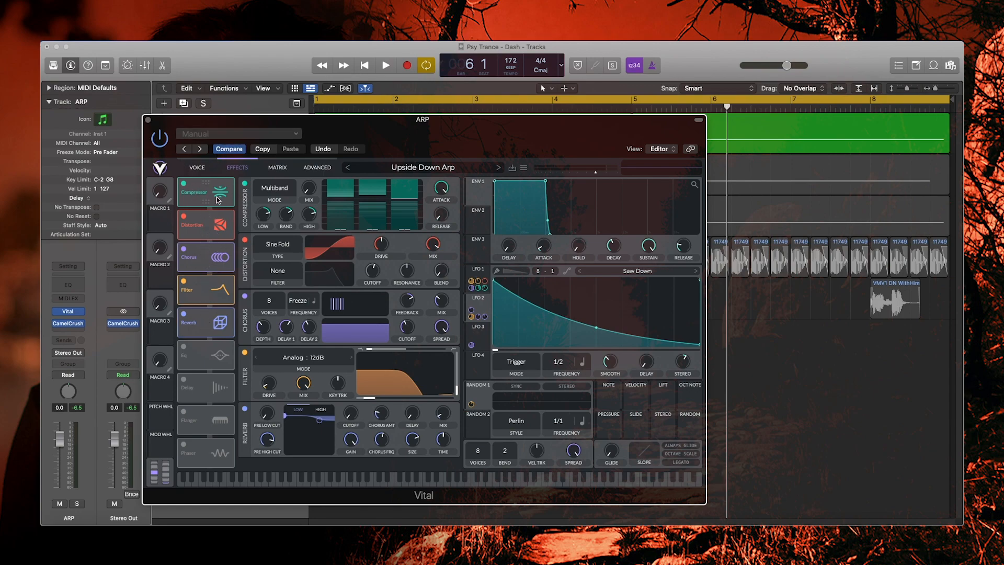
# - Try moving Chorus ahead of Distortion, then play the arp on the Voice page to check the oscillators and filters
pyautogui.moveTo(212, 267); pyautogui.dragTo(213, 258)
pyautogui.click(195, 168)
pyautogui.press('space')
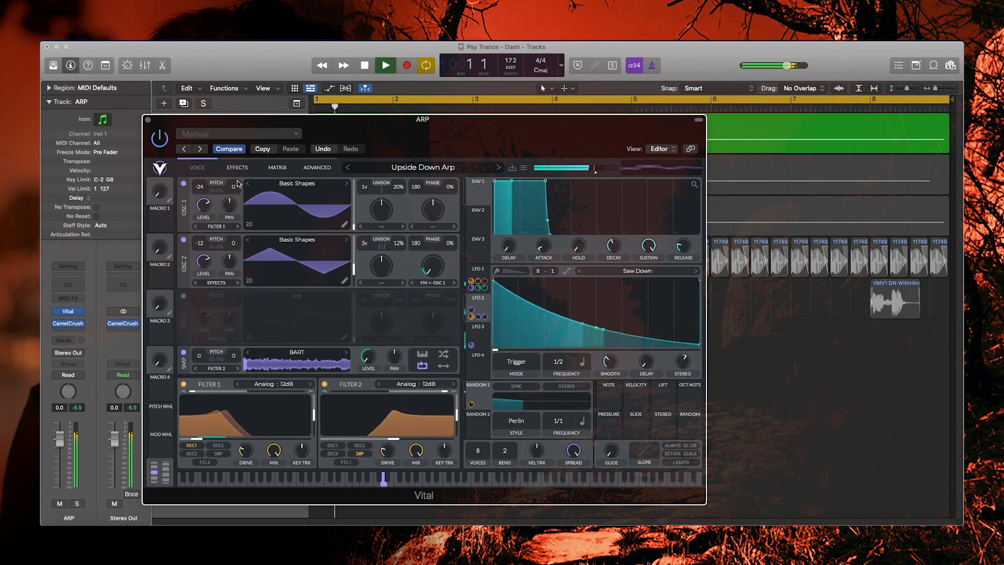
pyautogui.moveTo(211, 442)
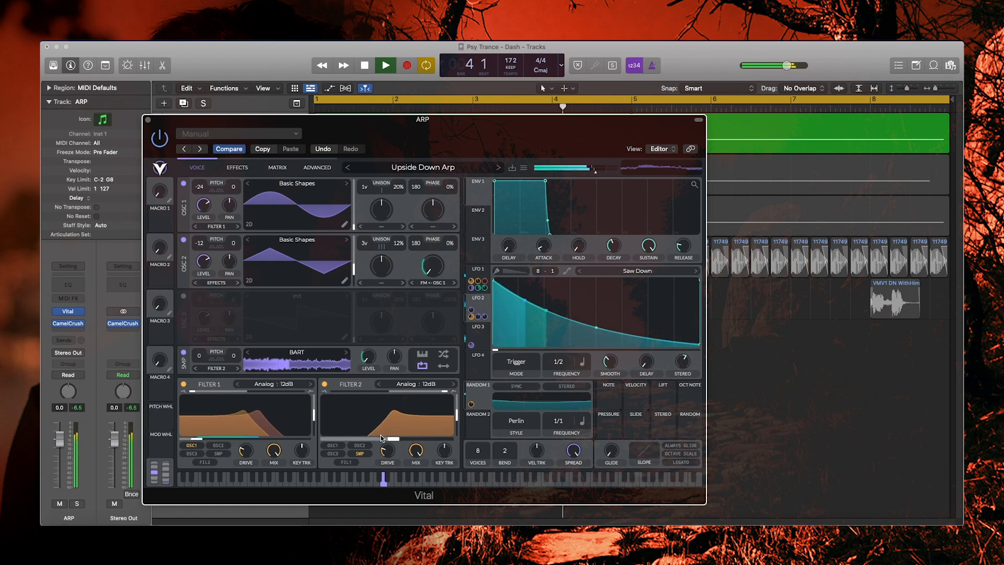
pyautogui.moveTo(382, 441)
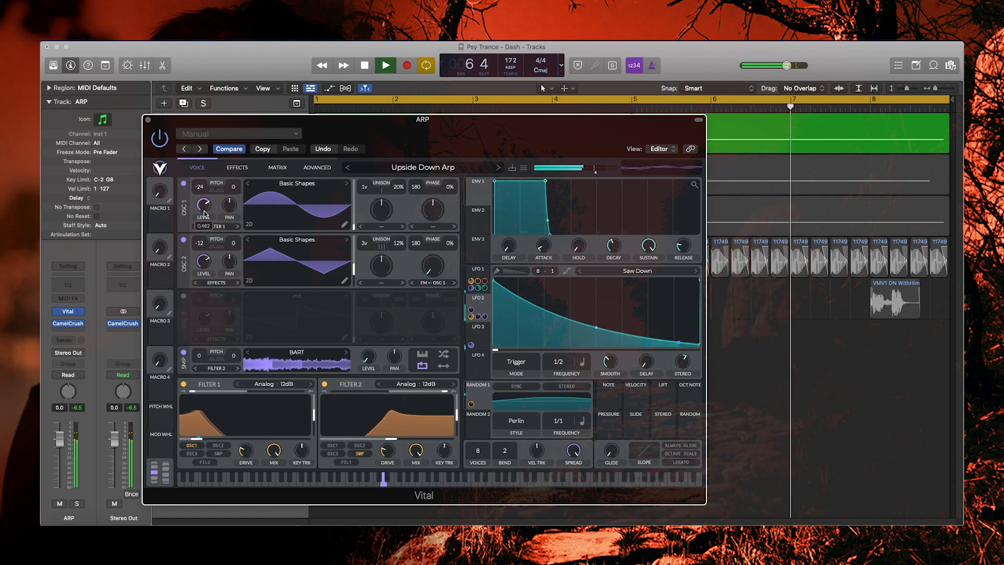
pyautogui.moveTo(204, 275)
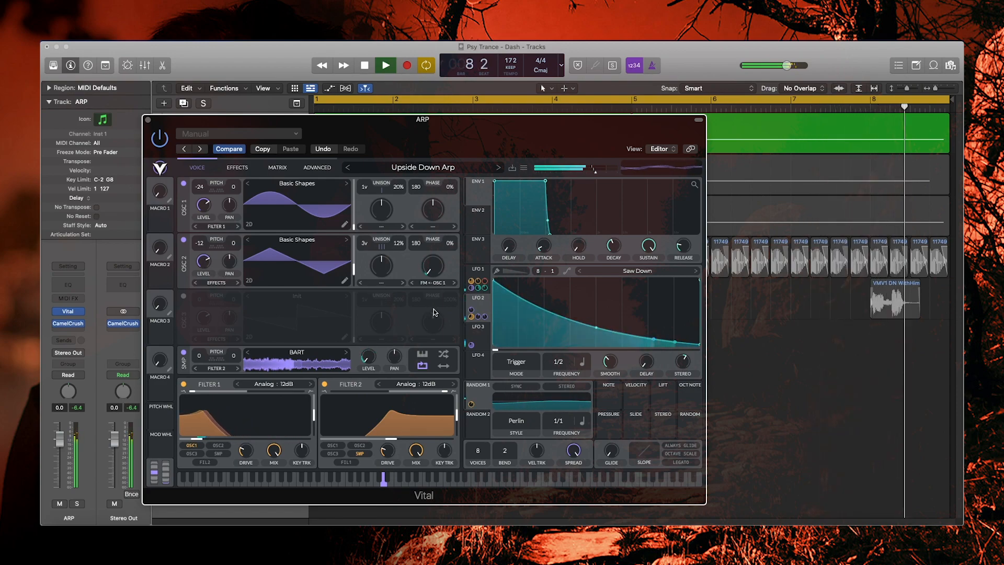
pyautogui.press('space')
# - Save the patch as a new preset named 'Upside Down Arp.2'
pyautogui.click(523, 167)
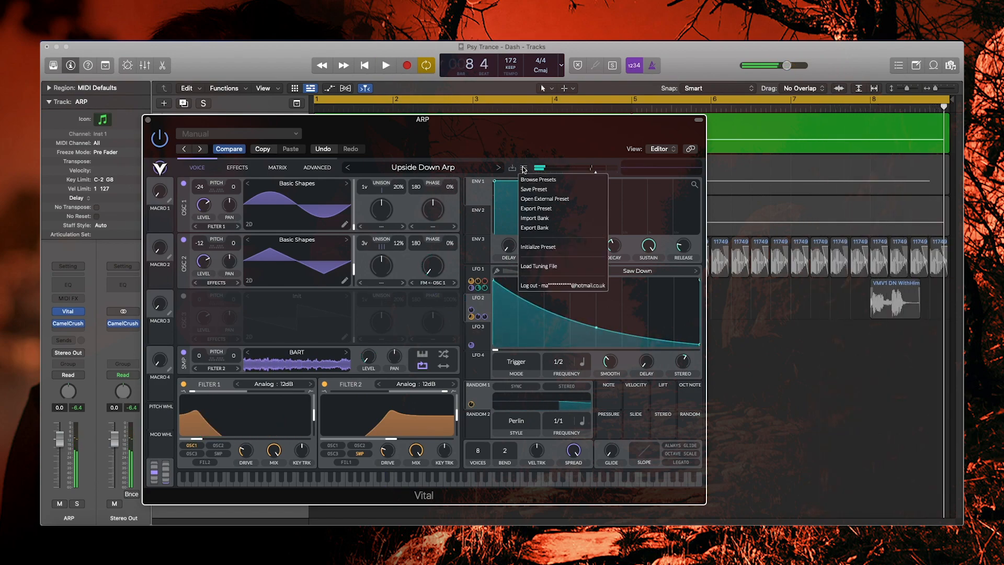
pyautogui.click(539, 188)
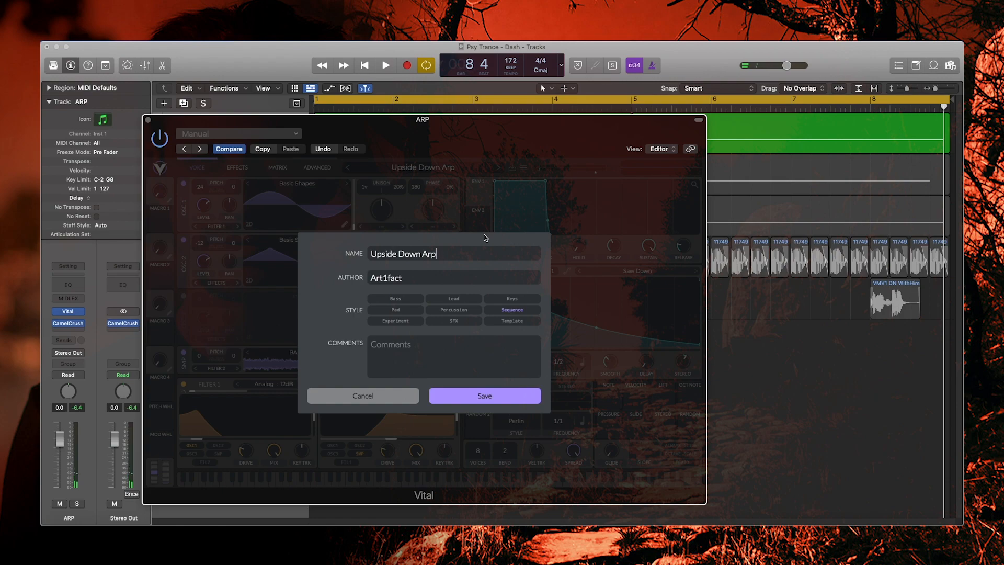
pyautogui.write('.2')
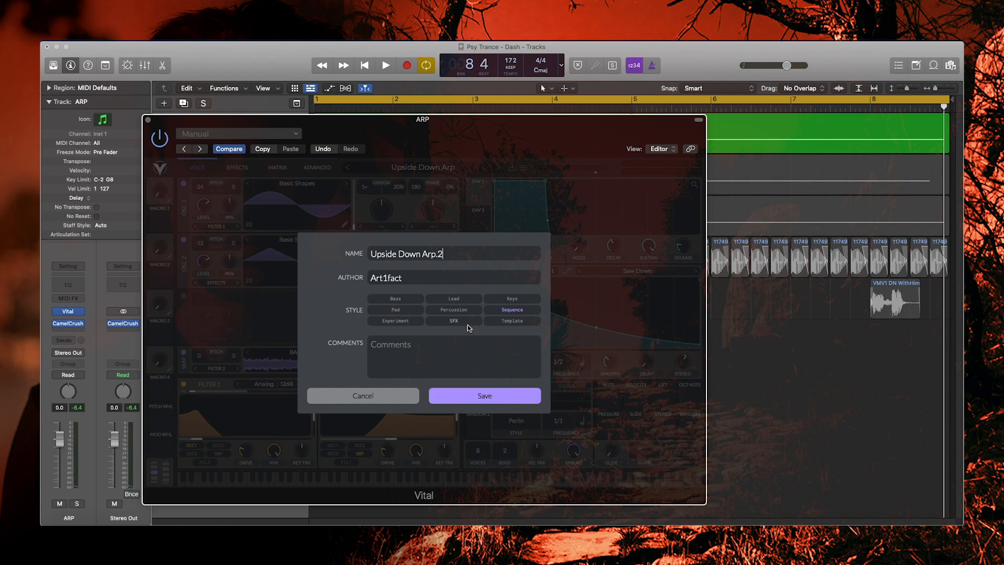
pyautogui.click(481, 396)
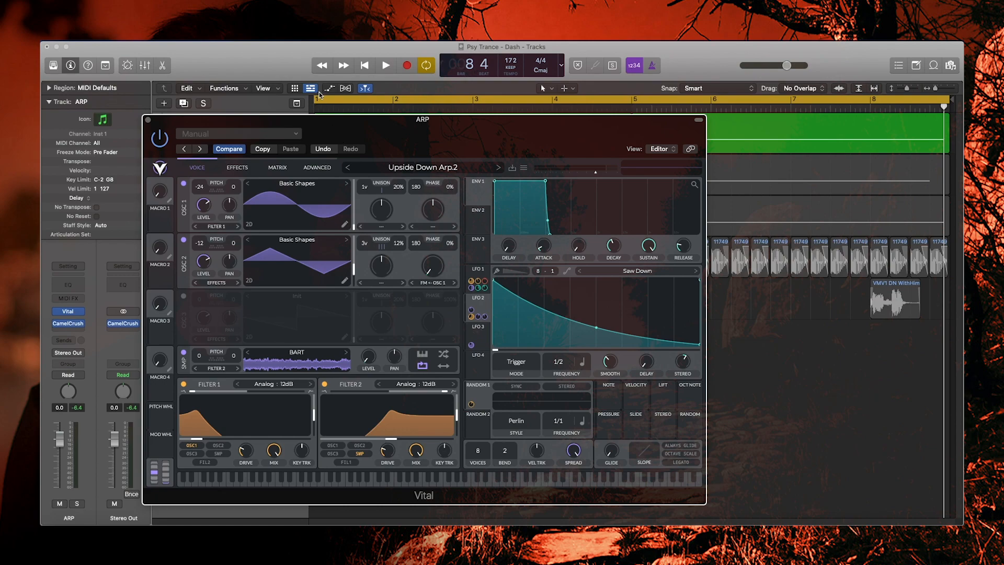
pyautogui.moveTo(340, 129); pyautogui.dragTo(331, 123)
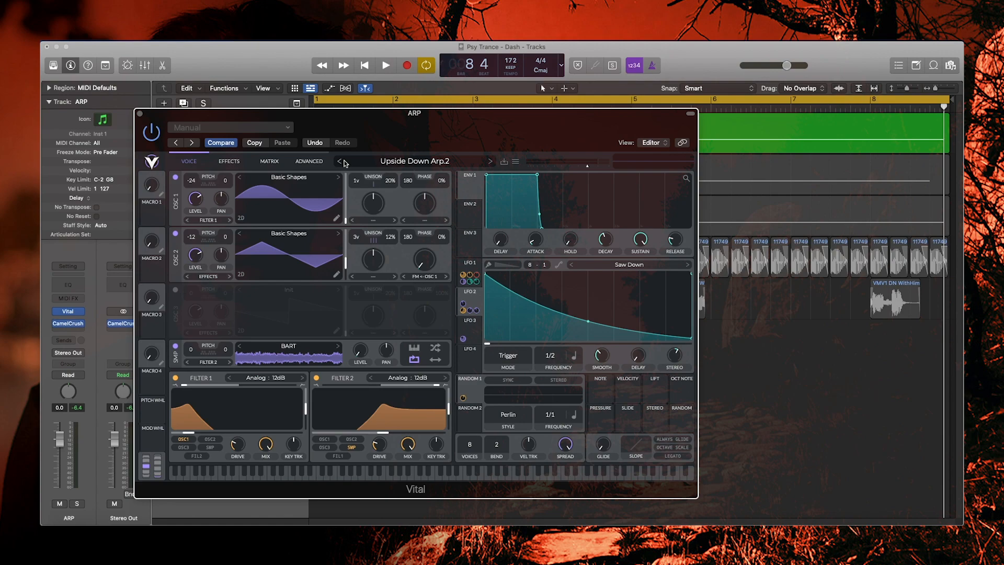
pyautogui.press('space')
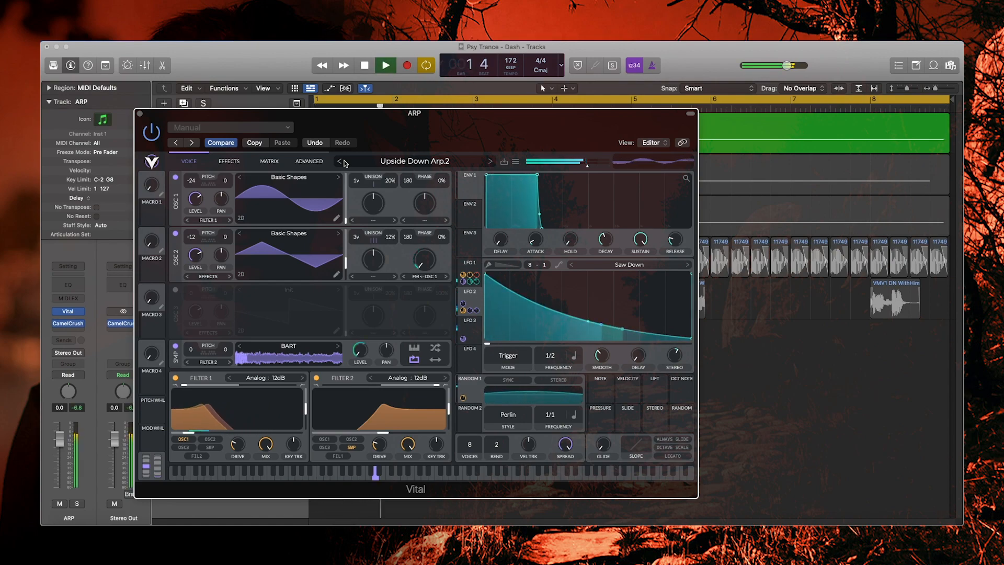
pyautogui.press('space')
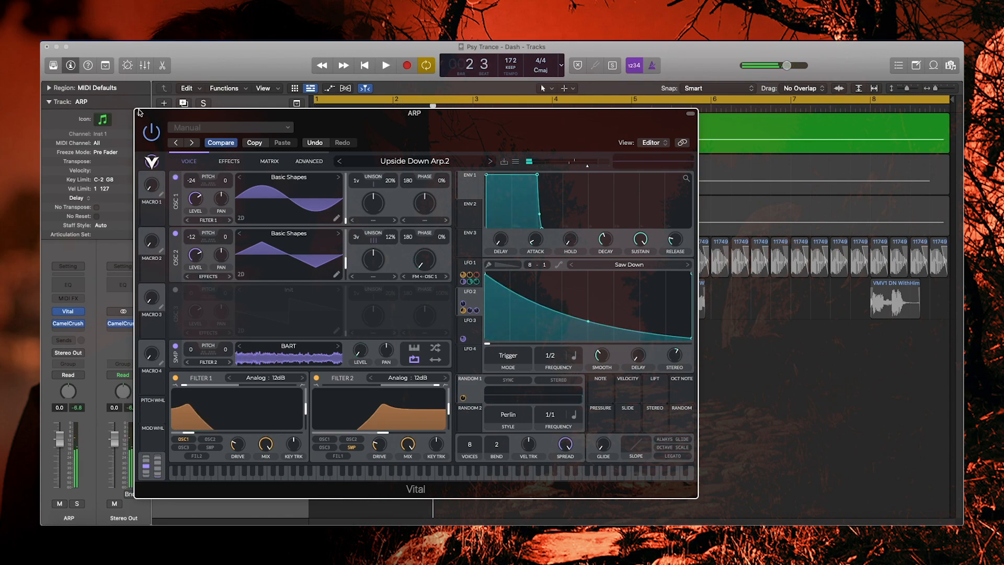
pyautogui.click(140, 113)
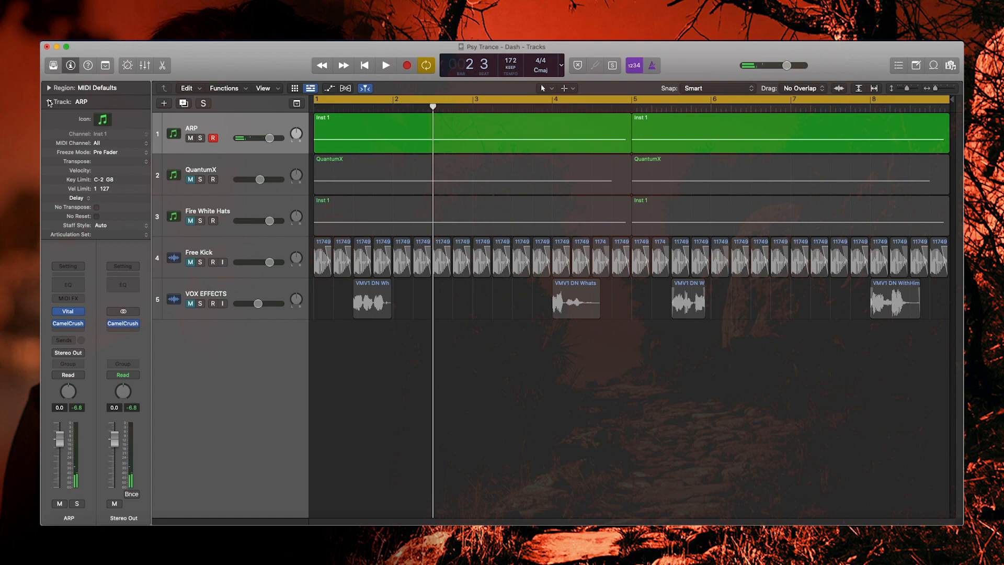
pyautogui.click(48, 102)
pyautogui.click(287, 123)
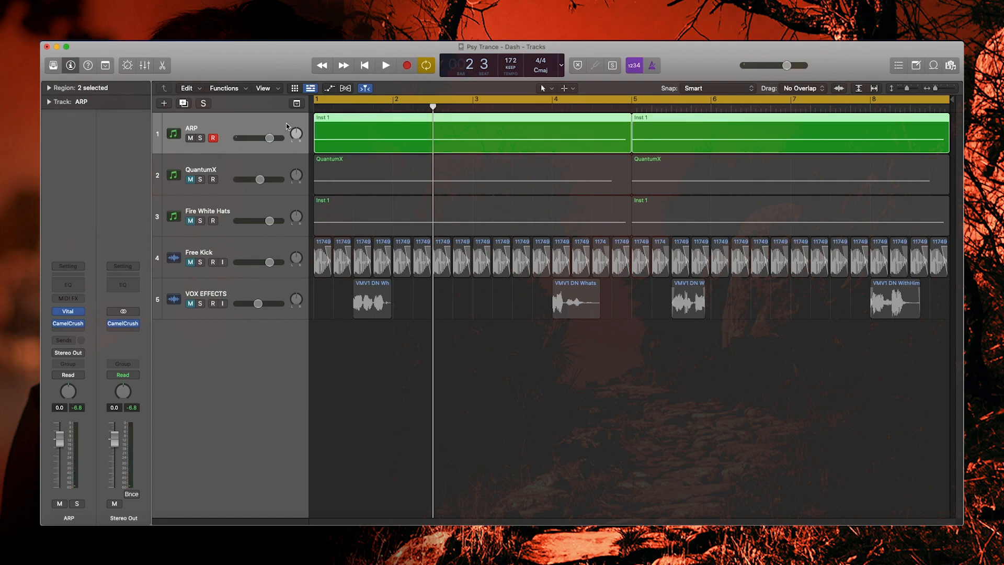
pyautogui.click(264, 168)
pyautogui.click(216, 210)
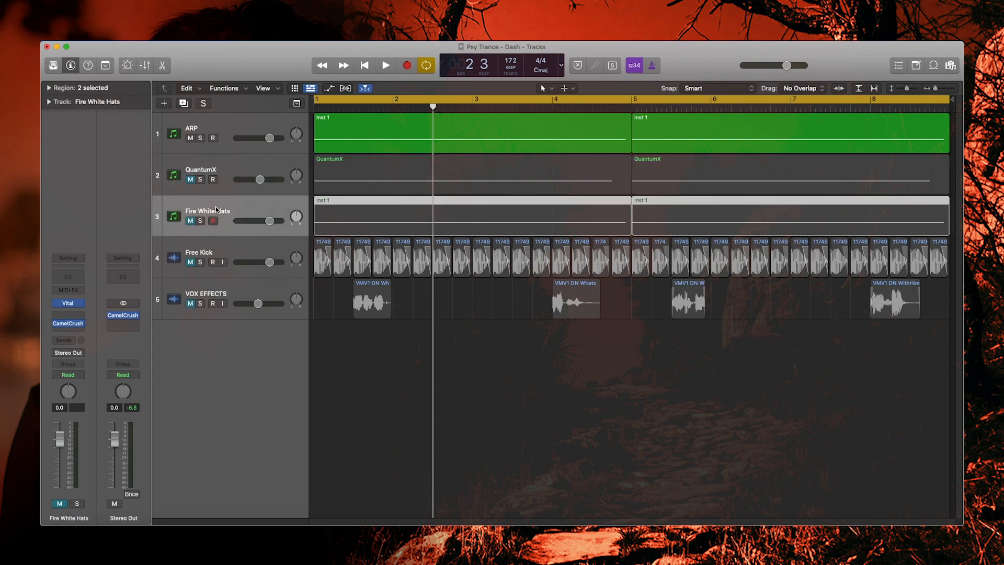
pyautogui.click(240, 255)
pyautogui.click(237, 296)
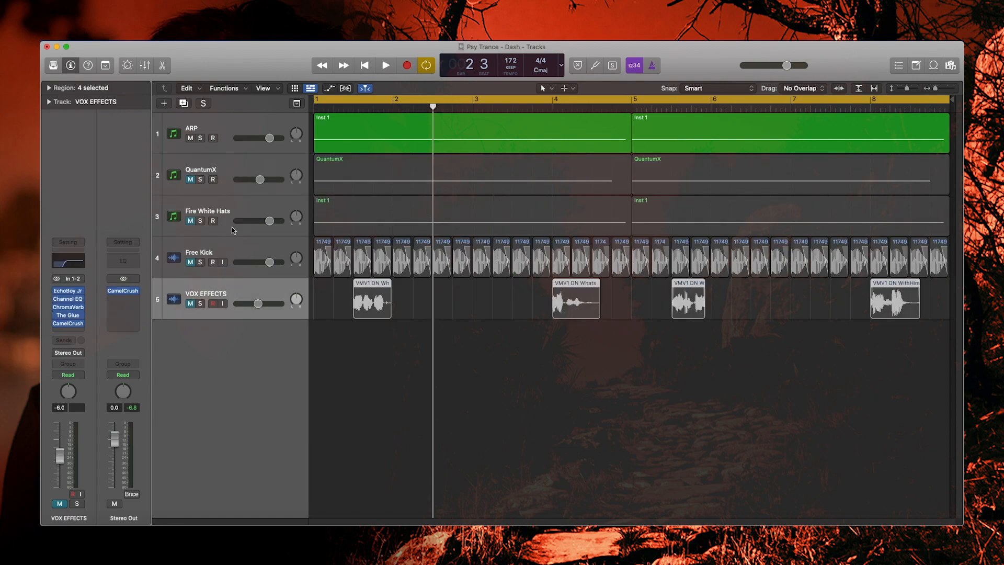
pyautogui.click(240, 254)
pyautogui.click(233, 214)
pyautogui.click(226, 168)
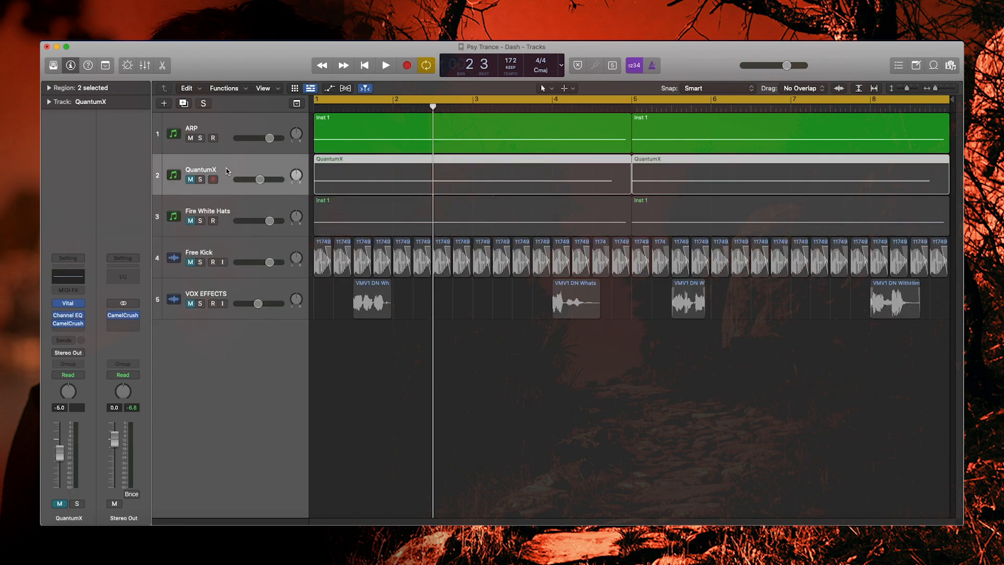
pyautogui.click(219, 115)
pyautogui.click(471, 307)
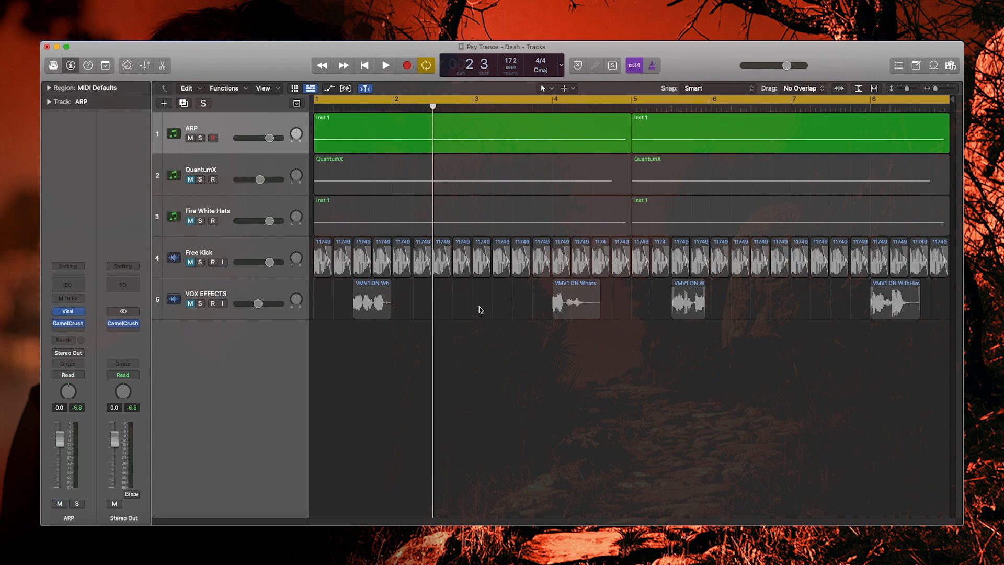
pyautogui.press('super+Down')
pyautogui.press('super+Down')
pyautogui.press('super+Down')
pyautogui.press('super+Down')
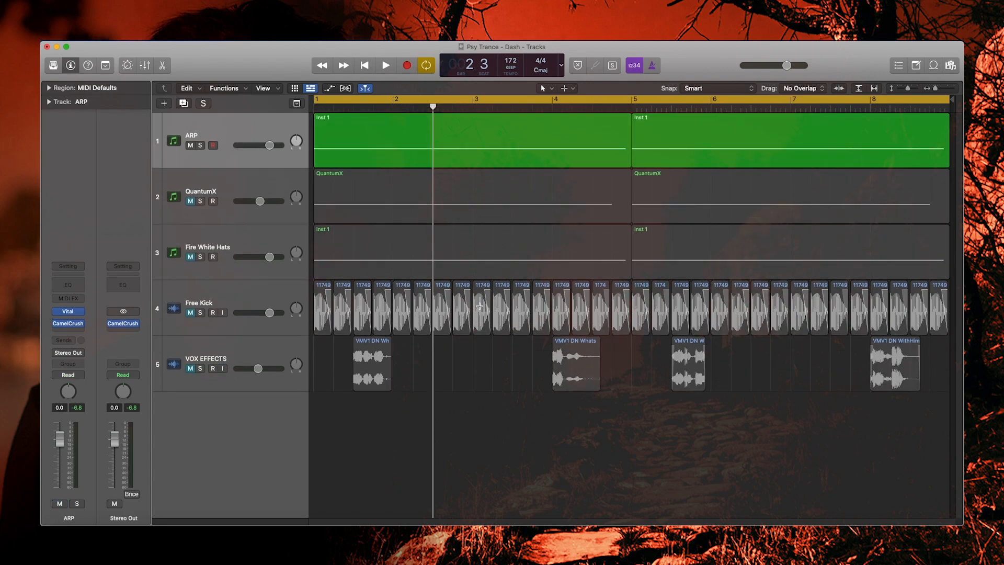
pyautogui.press('super+Up')
pyautogui.press('super+Up')
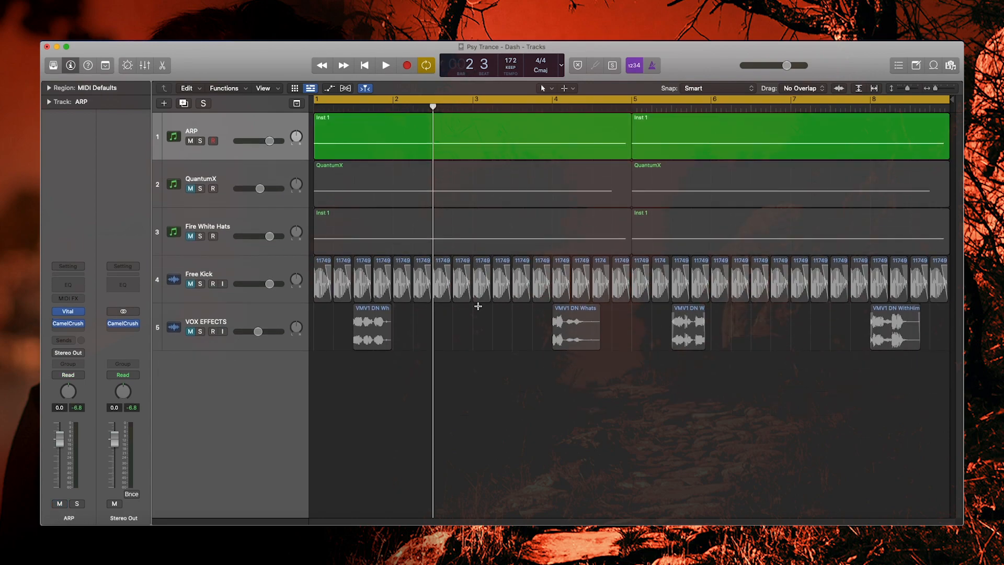
pyautogui.press('super+Up')
pyautogui.press('super+Up')
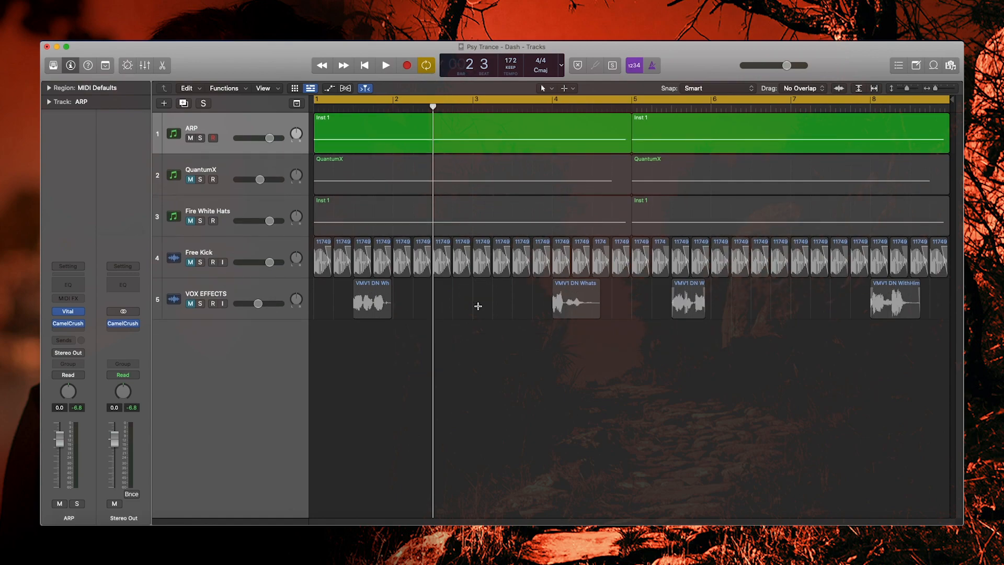
pyautogui.press('space')
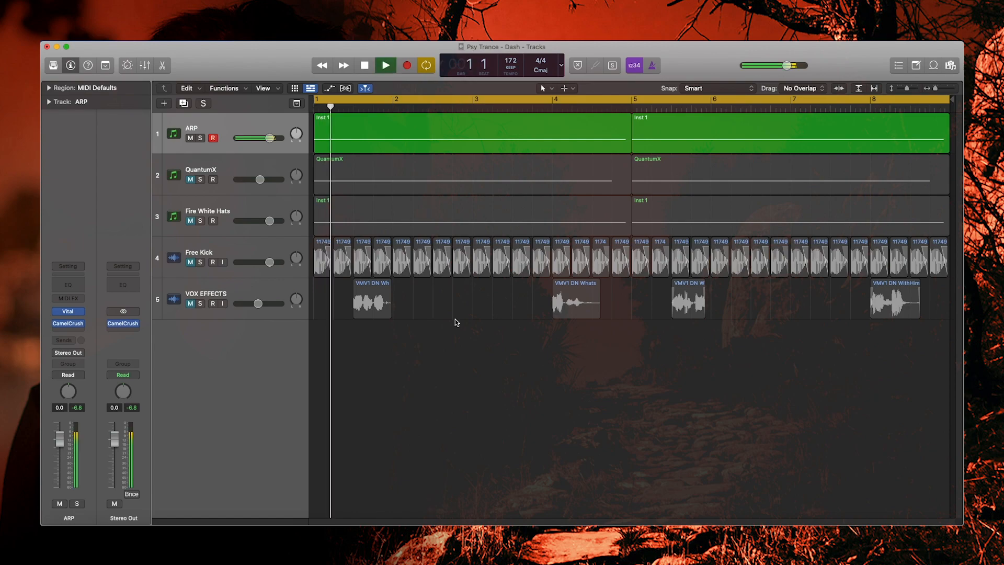
pyautogui.press('space')
pyautogui.click(68, 311)
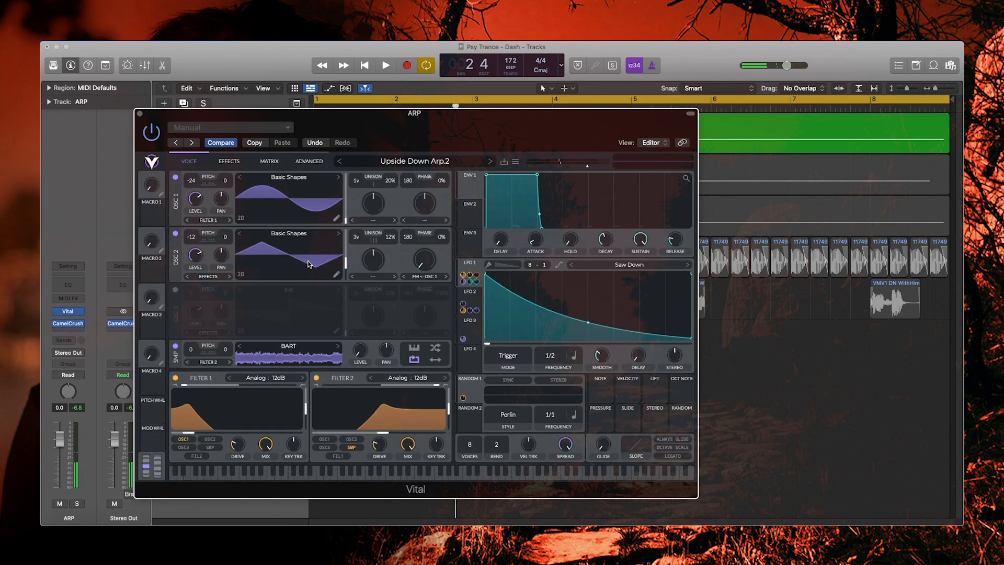